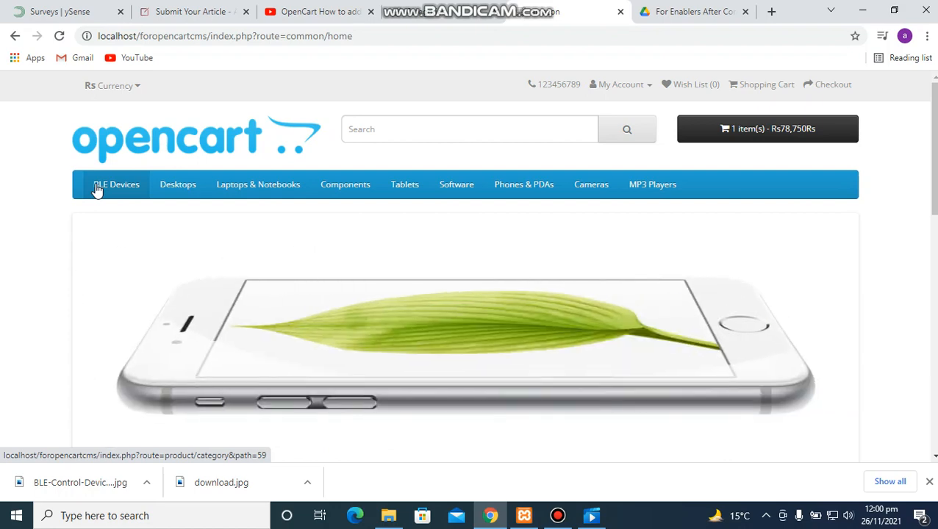
- Switch to the store's admin site, open the catalog's product list, and start adding a new product
click(425, 20)
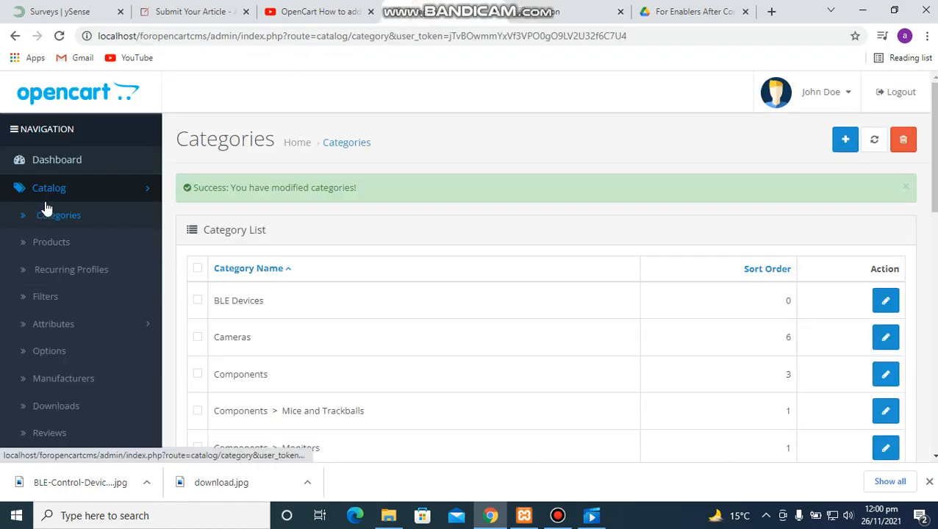
click(53, 244)
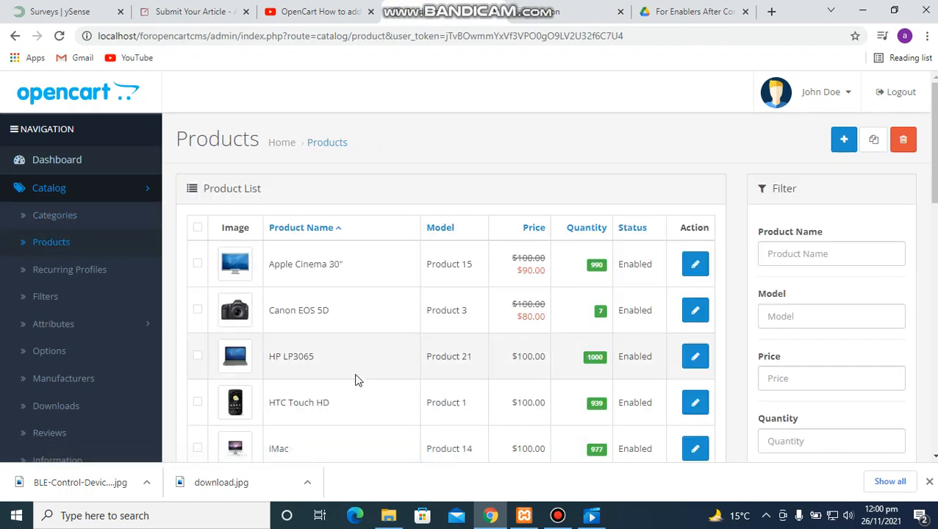
scroll(355, 380, down, 5)
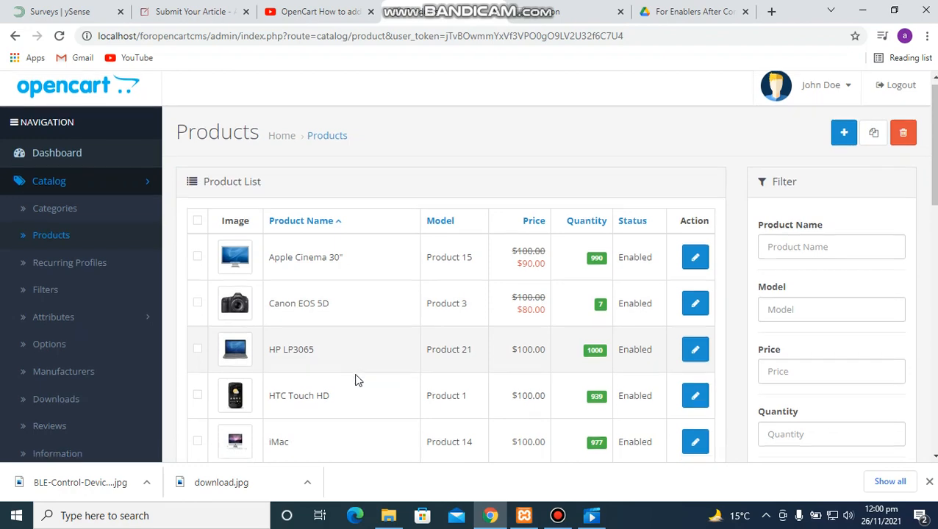
scroll(355, 380, up, 5)
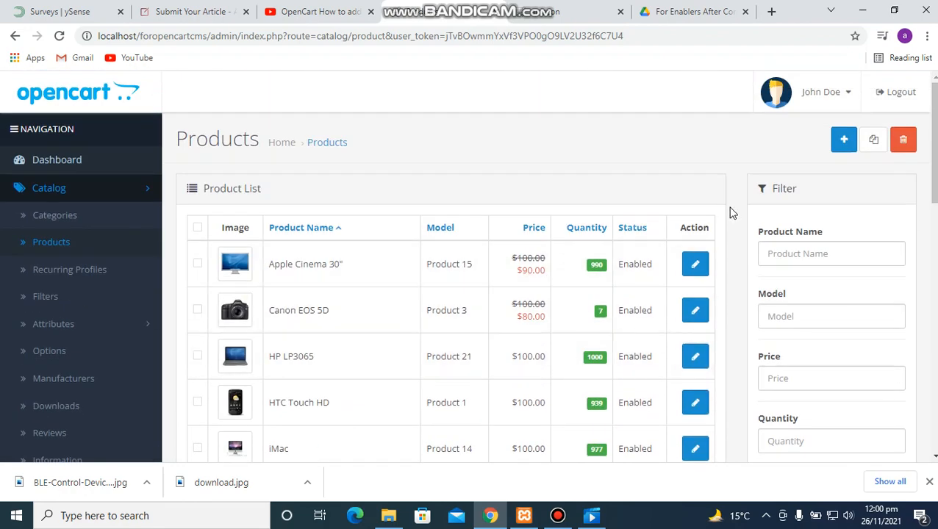
click(847, 141)
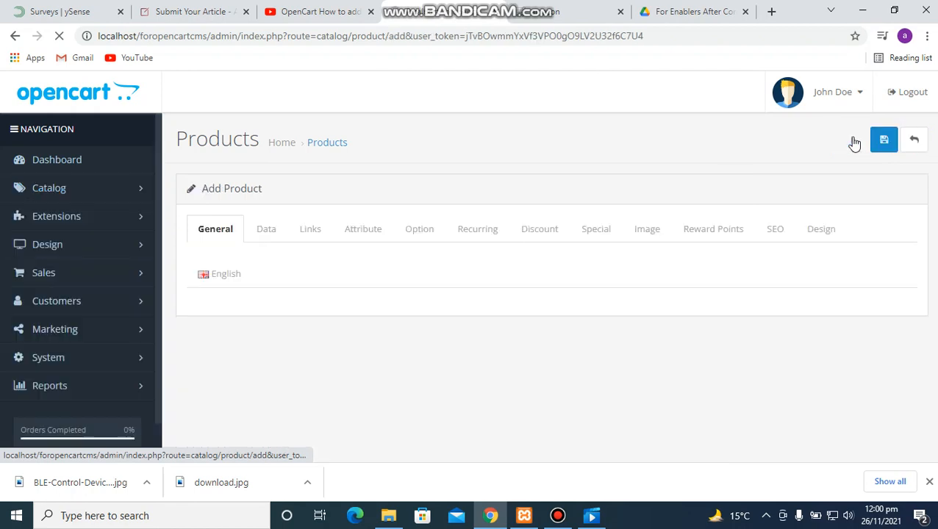
- Enter "BLE Wrist Watches" as the new product's name and copy the same text into its description
click(342, 328)
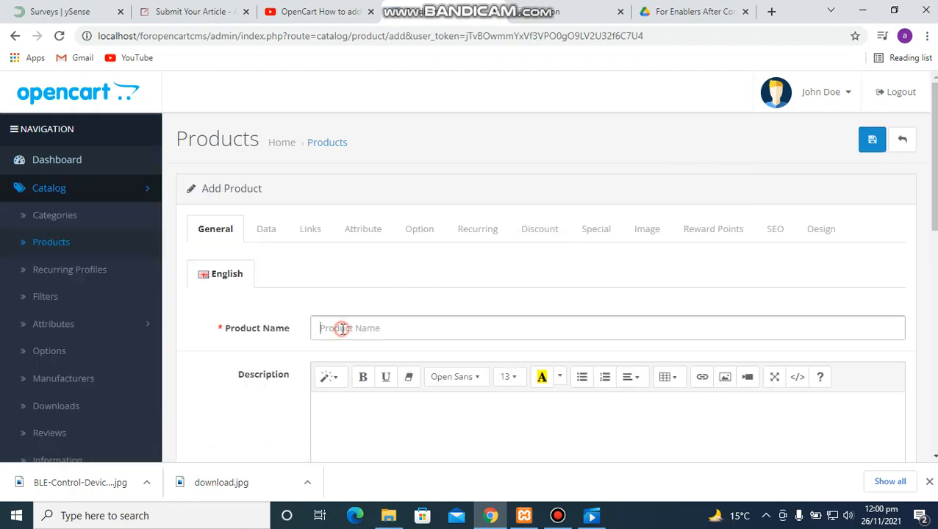
text(BLE Wrist Watches)
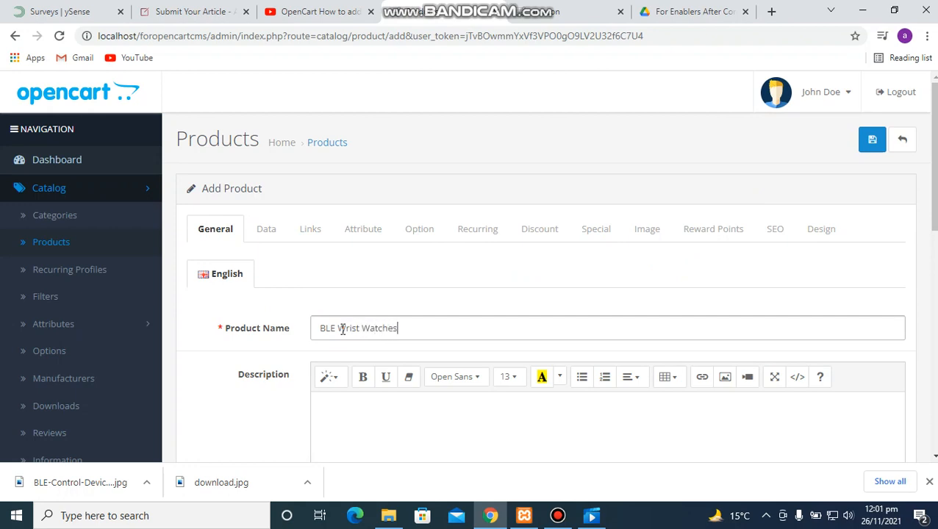
triple_click(348, 328)
key(ctrl+c)
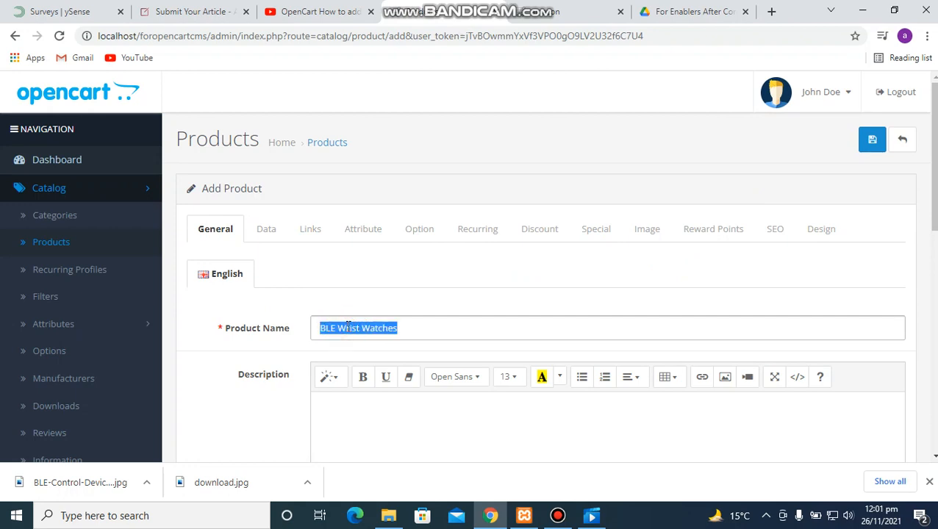
click(351, 419)
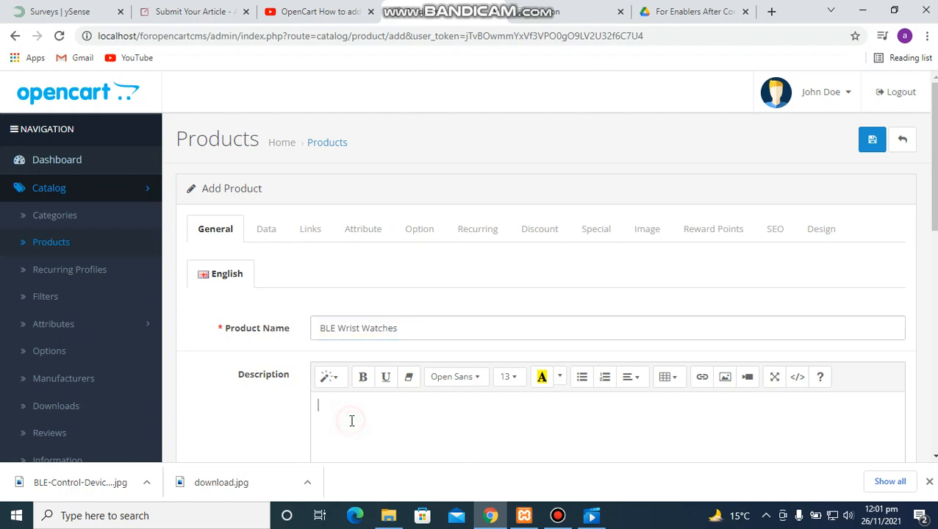
key(ctrl+v)
- Fill the meta tag title, meta tag description, meta tag keywords and product tags with "BLE Wrist Watches"
scroll(514, 427, down, 4)
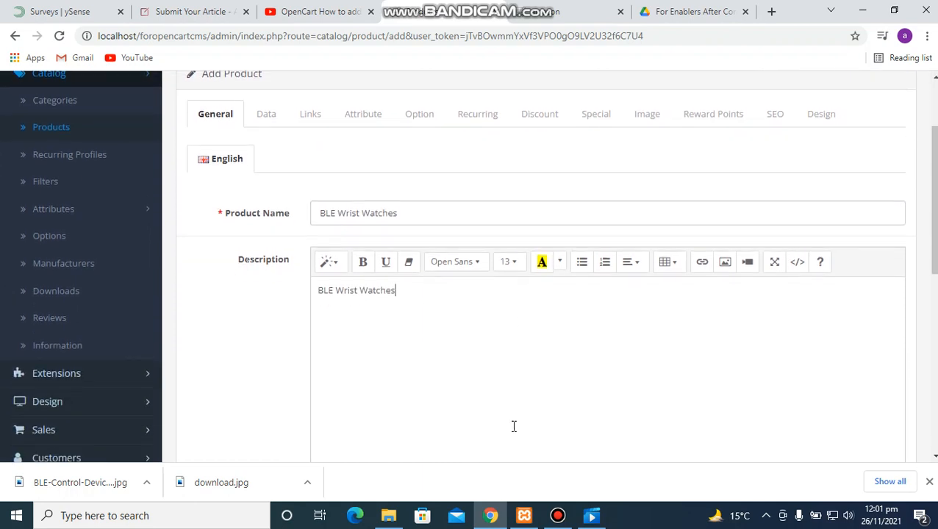
scroll(514, 427, down, 2)
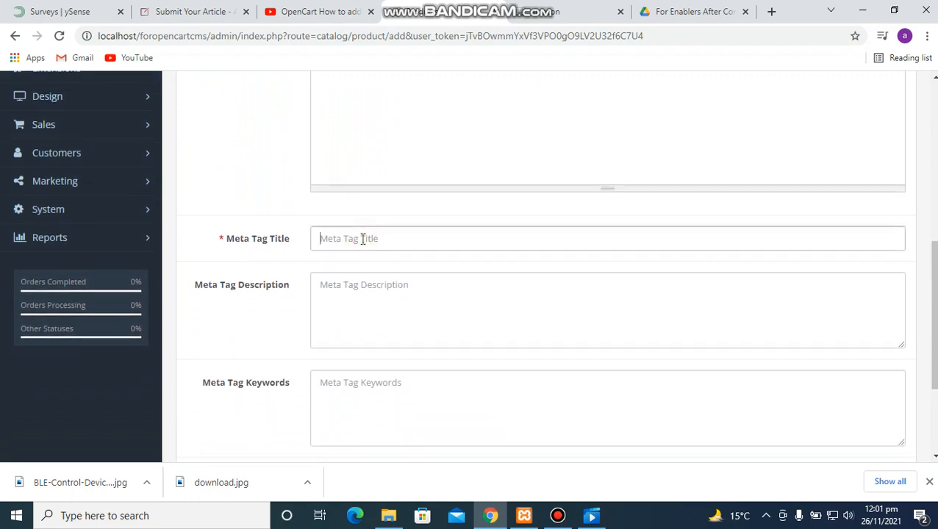
key(ctrl+v)
click(349, 282)
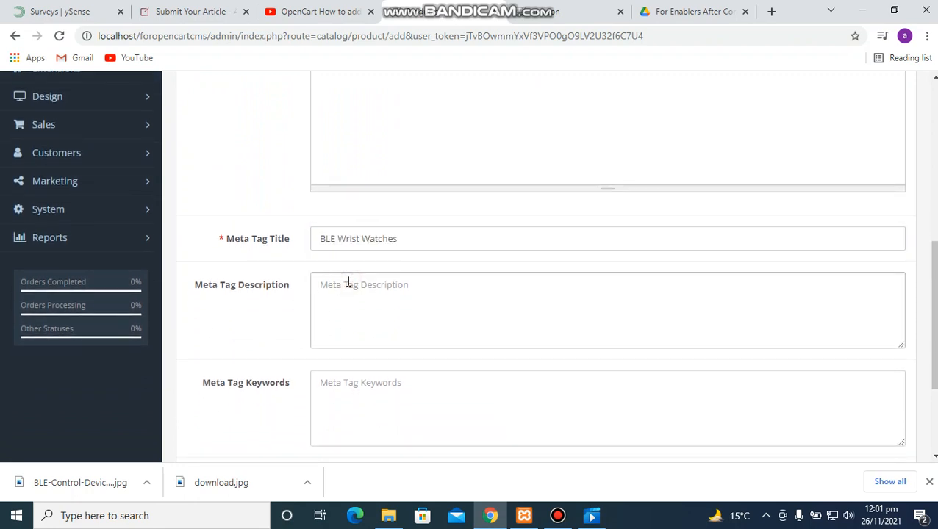
key(ctrl+v)
click(360, 384)
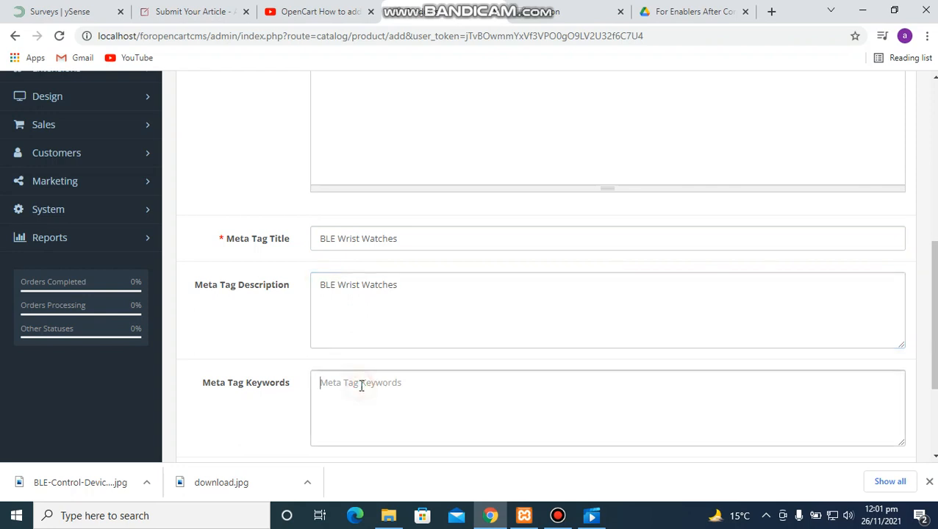
key(ctrl+v)
scroll(409, 394, down, 3)
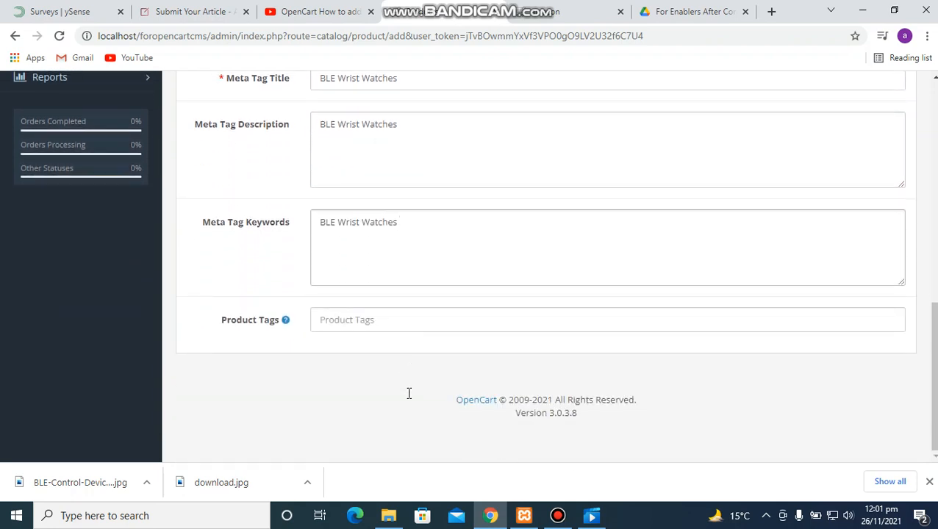
click(371, 320)
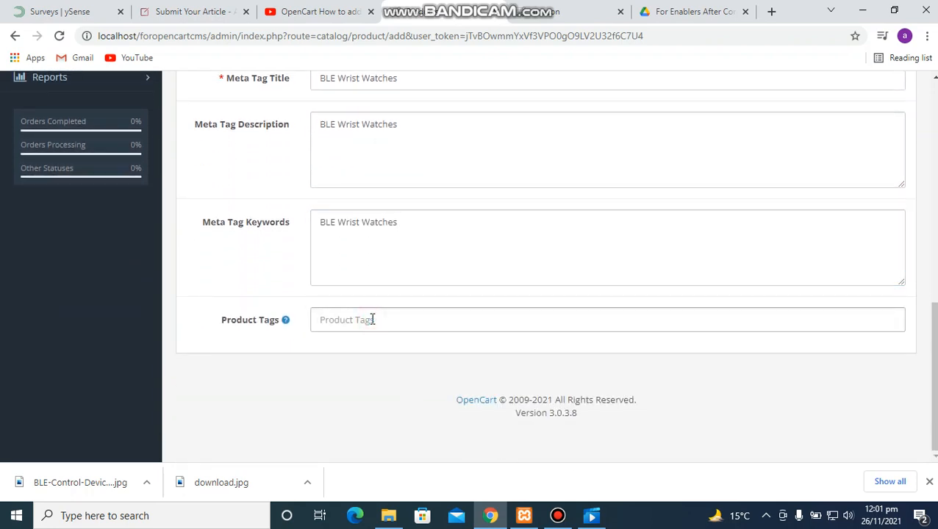
key(ctrl+v)
- In the product's data settings, enter "BLE Wrist Watches" as the model and 0001 as the SKU
scroll(408, 371, up, 10)
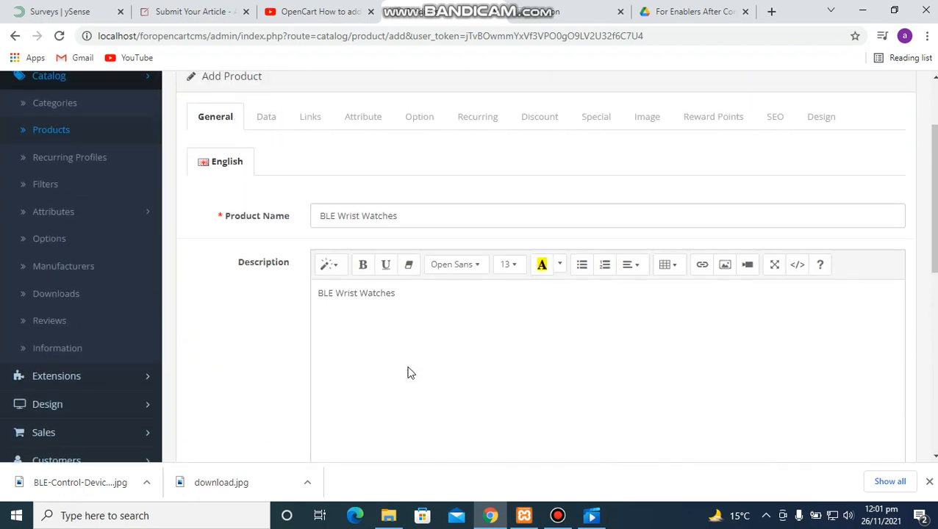
click(262, 230)
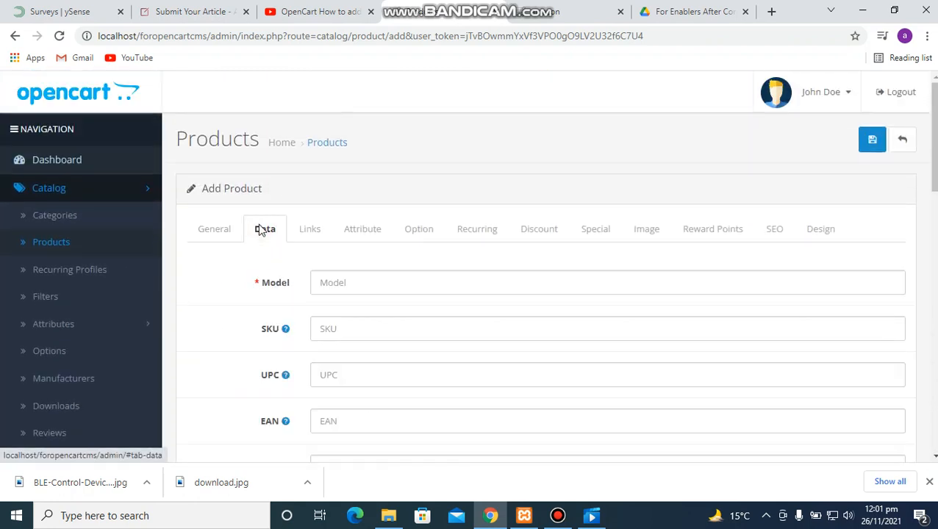
click(335, 283)
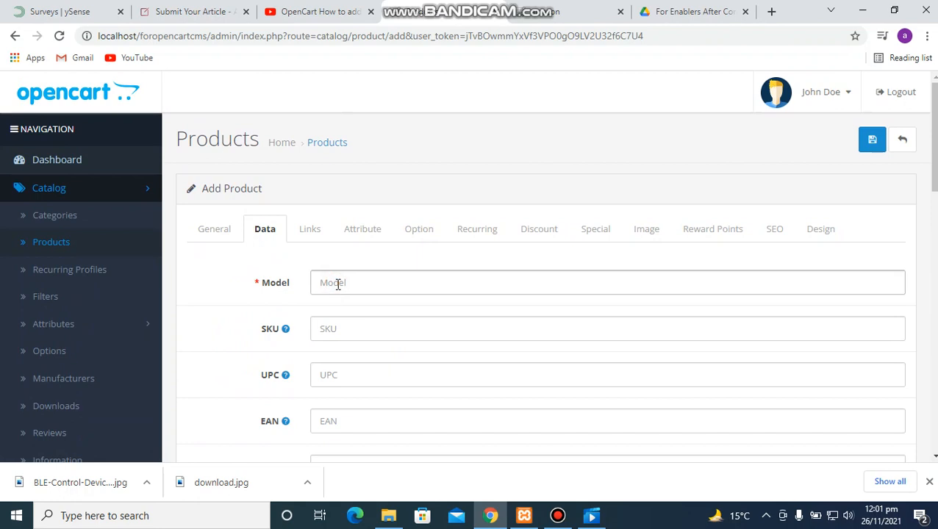
key(ctrl+v)
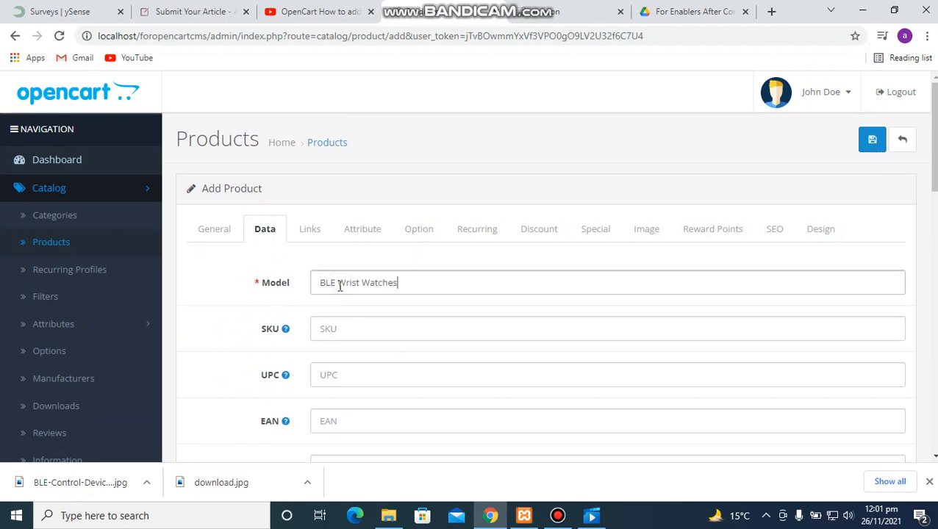
click(326, 328)
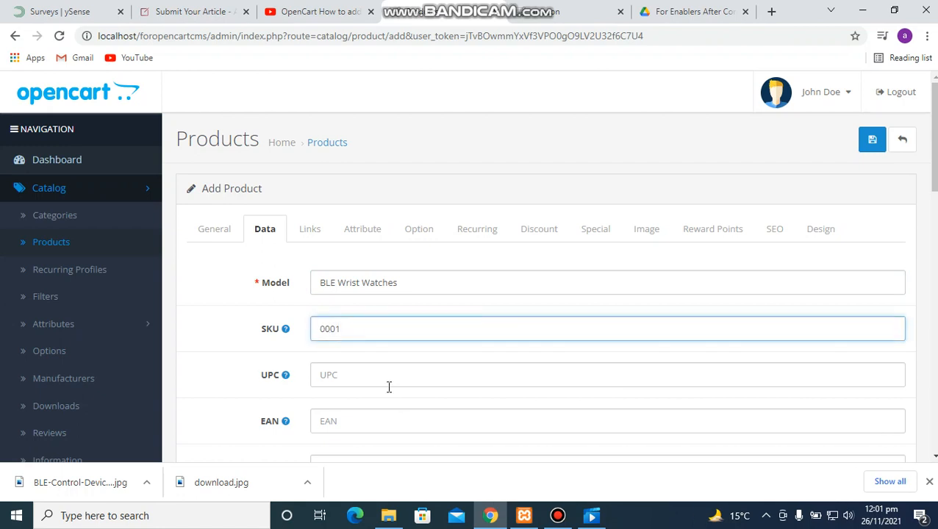
- Set the product's price to 15000 and its tax class to Taxable Goods, leaving the location blank
scroll(380, 398, down, 3)
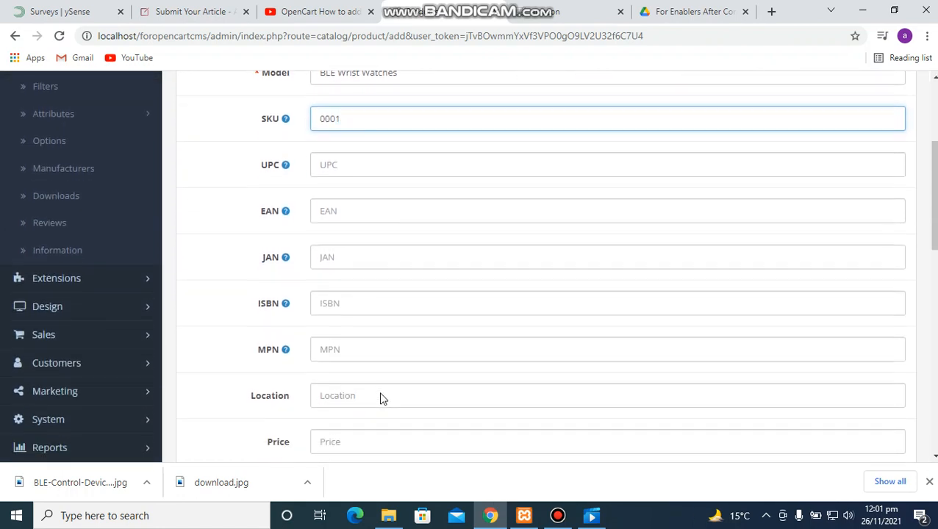
click(338, 395)
scroll(245, 383, down, 2)
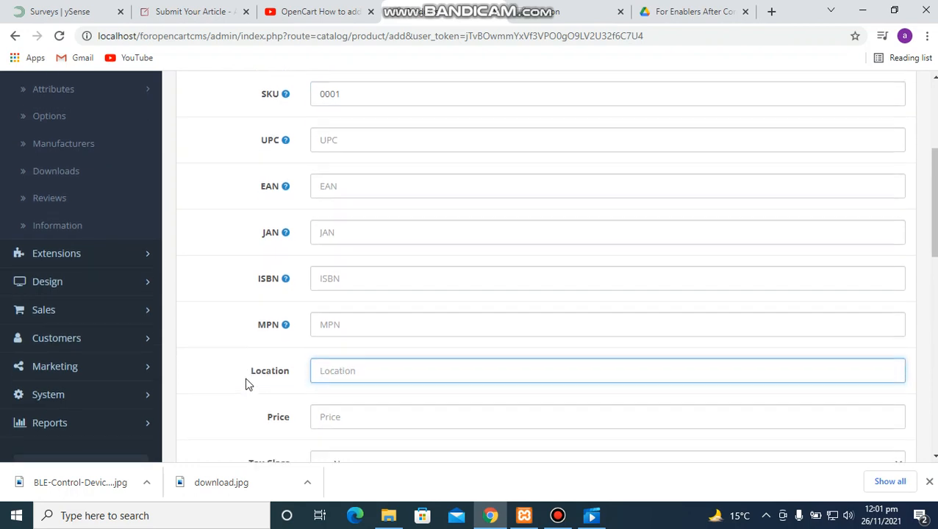
click(325, 336)
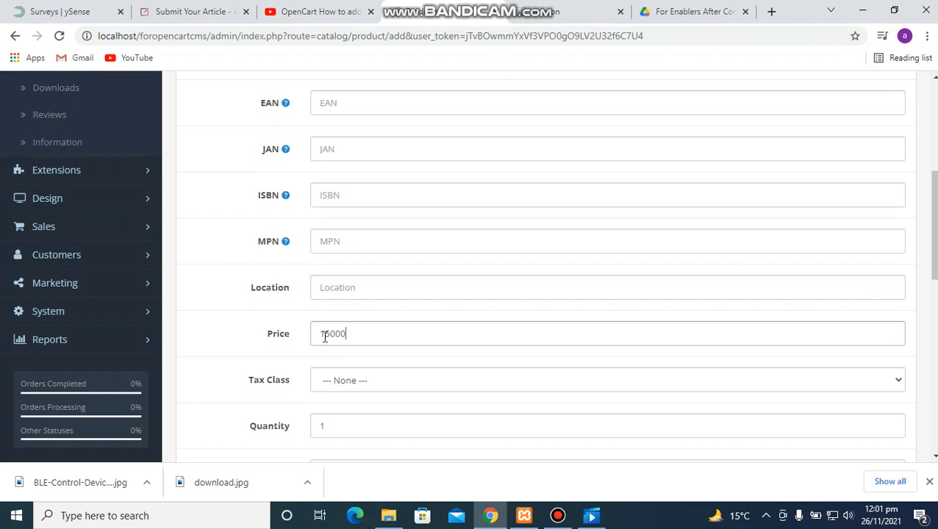
click(368, 379)
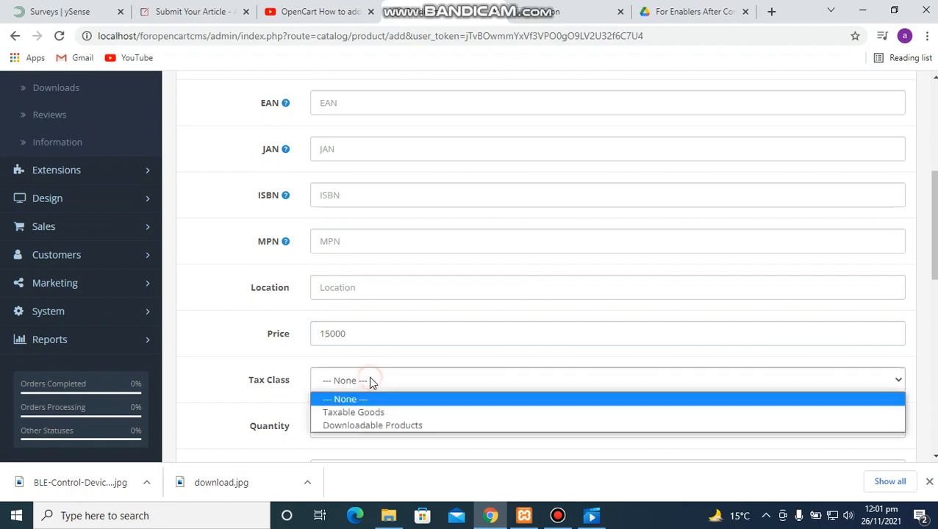
click(381, 414)
- Set the product's quantity to 100 and keep the minimum quantity at 1
scroll(277, 400, down, 2)
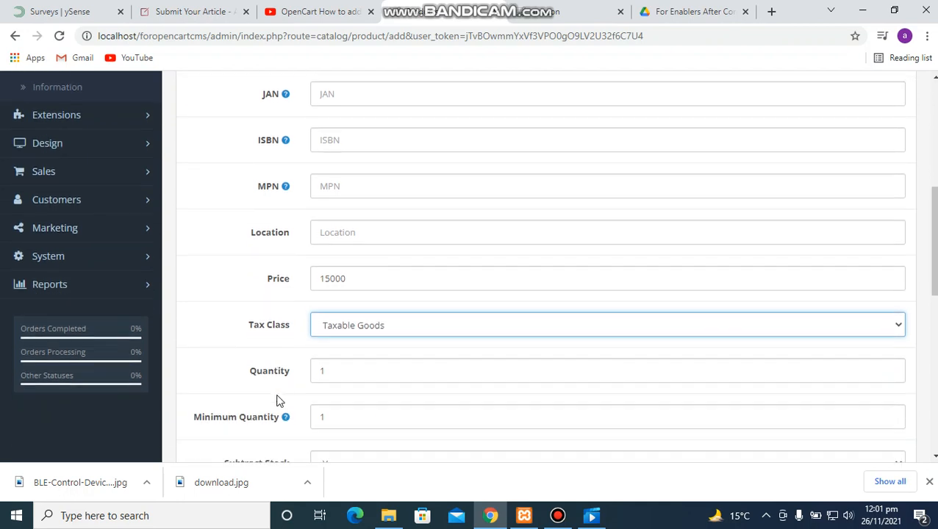
click(337, 286)
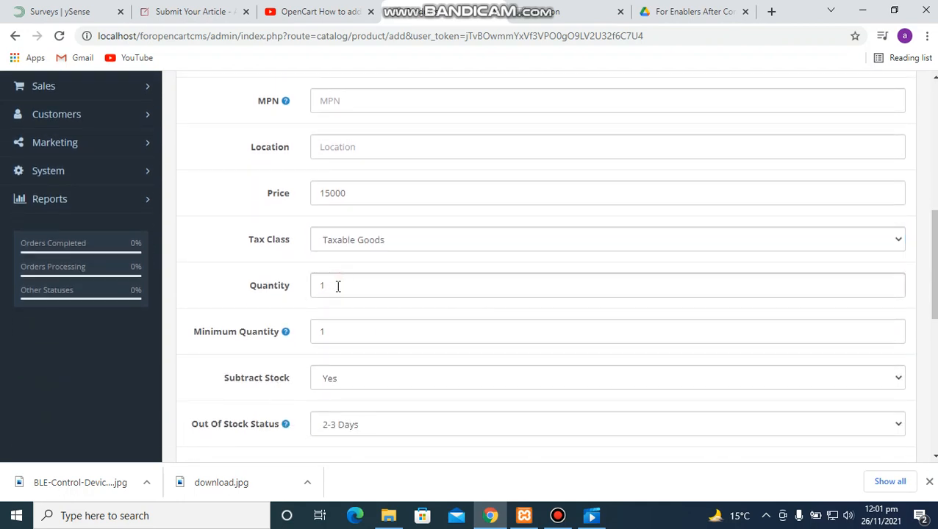
click(332, 333)
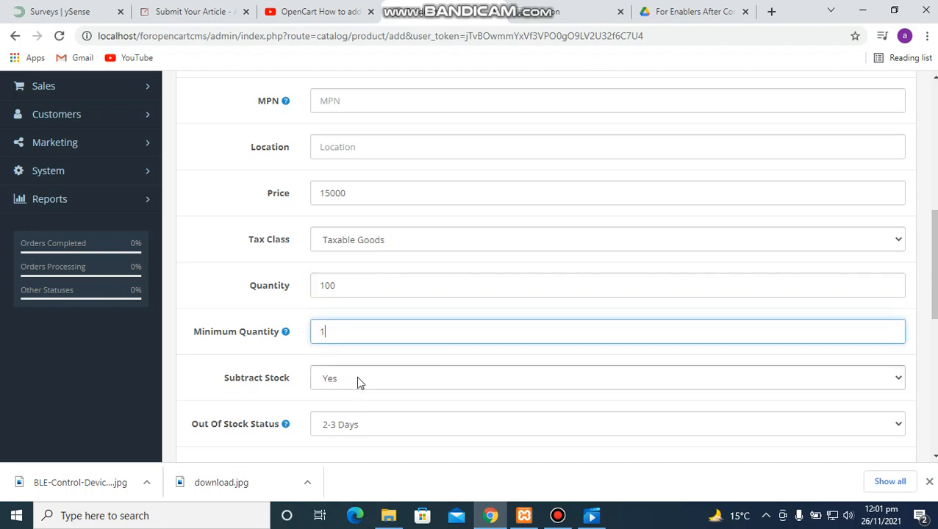
- Review the product's stock, shipping, availability date, dimensions, weight, status and sort order settings
scroll(359, 380, down, 1)
scroll(359, 382, down, 2)
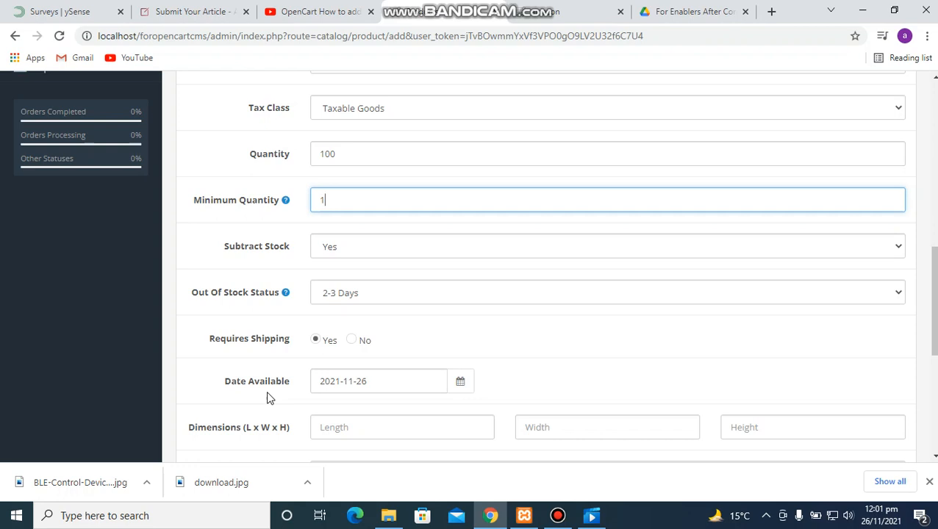
scroll(269, 398, down, 2)
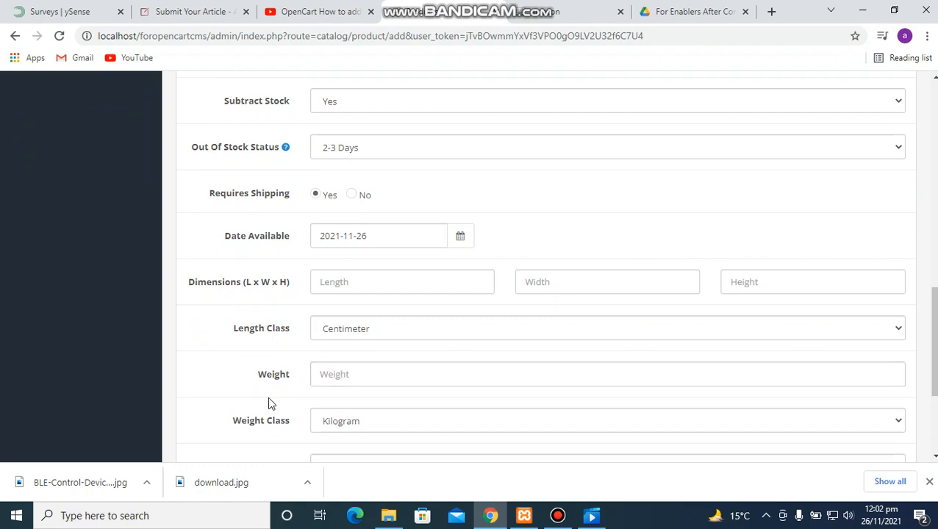
scroll(268, 396, down, 3)
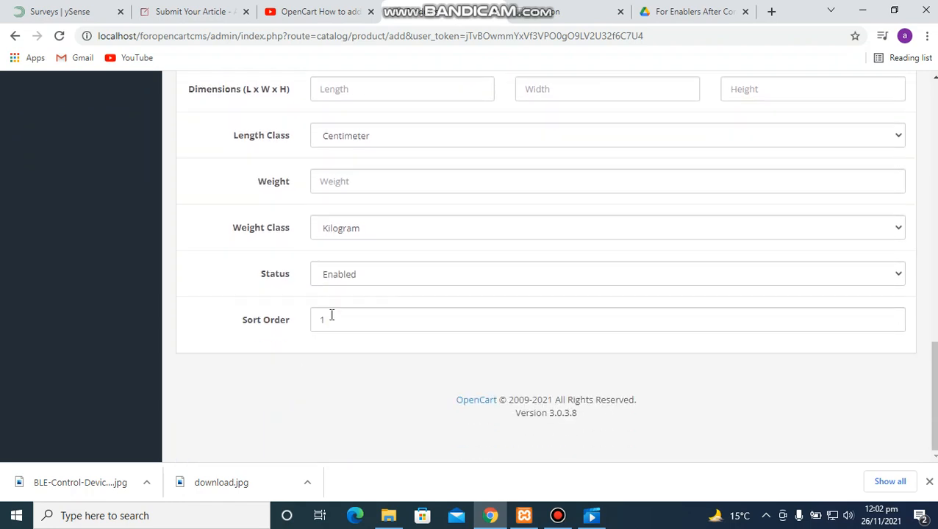
click(370, 277)
click(370, 275)
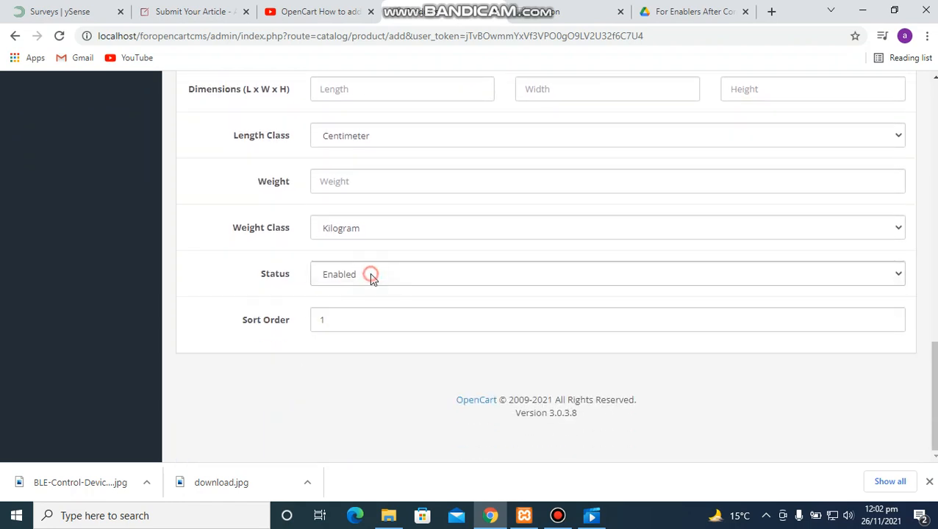
click(331, 320)
- In the product's link settings, choose Apple as the manufacturer
scroll(330, 320, up, 15)
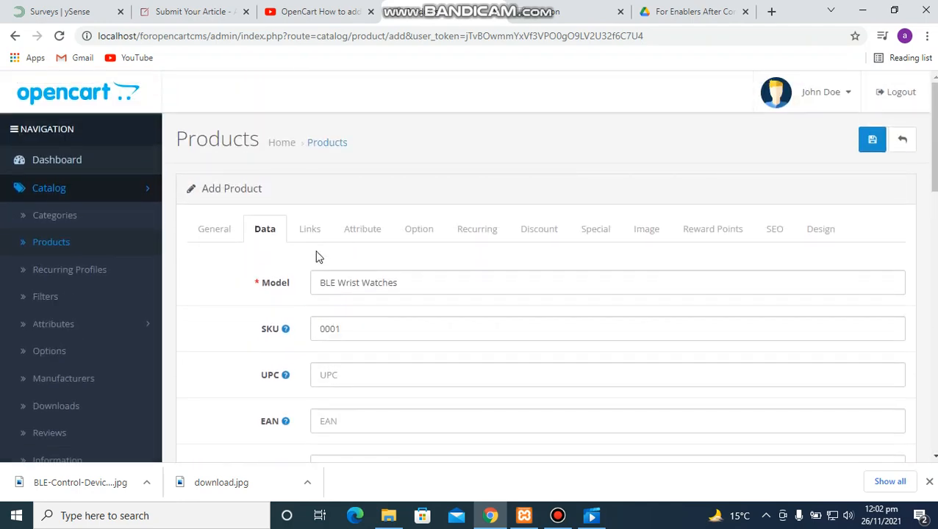
click(308, 229)
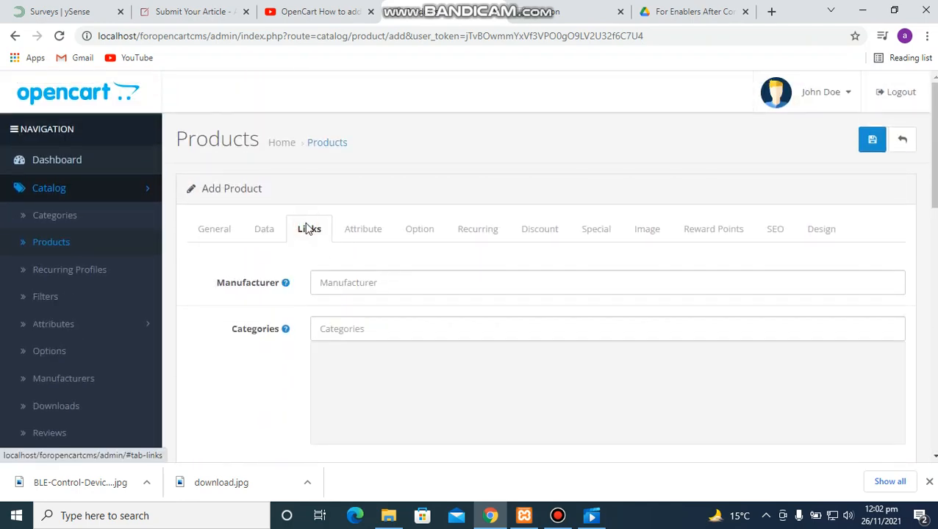
click(386, 283)
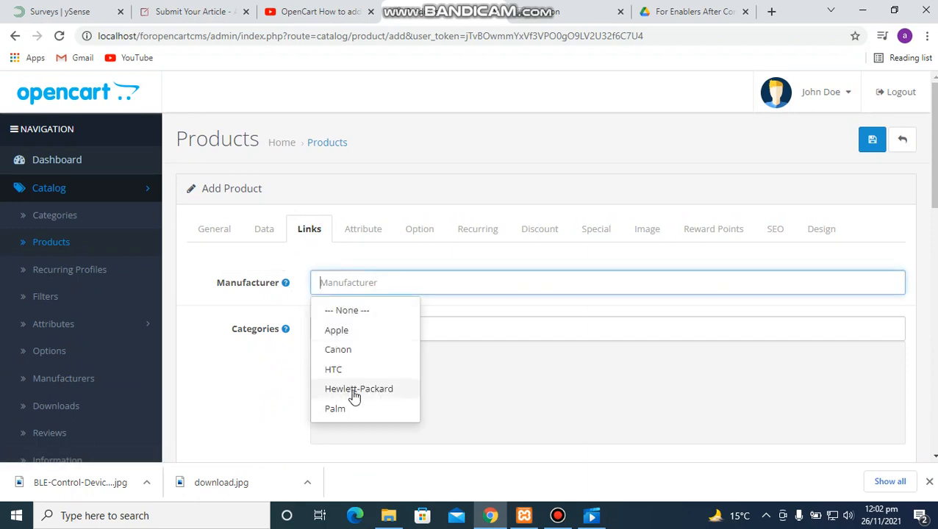
click(350, 331)
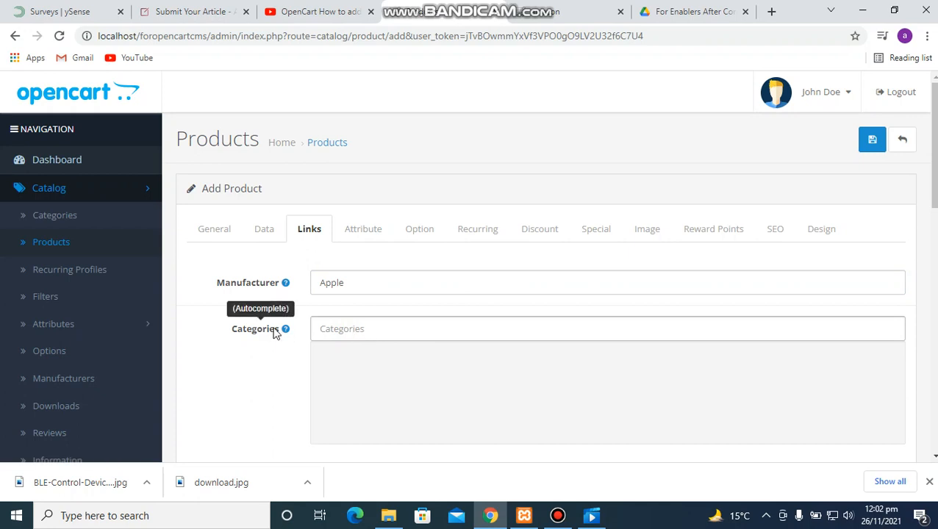
- Assign the product to the BLE Devices category
click(340, 329)
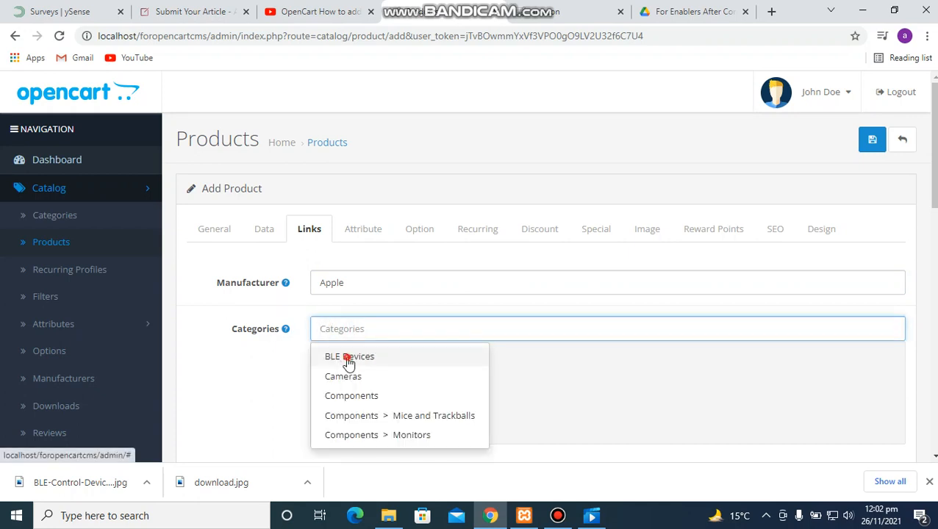
click(345, 357)
- Review the product's filter, store and download link settings, leaving filters and downloads empty
scroll(260, 391, down, 2)
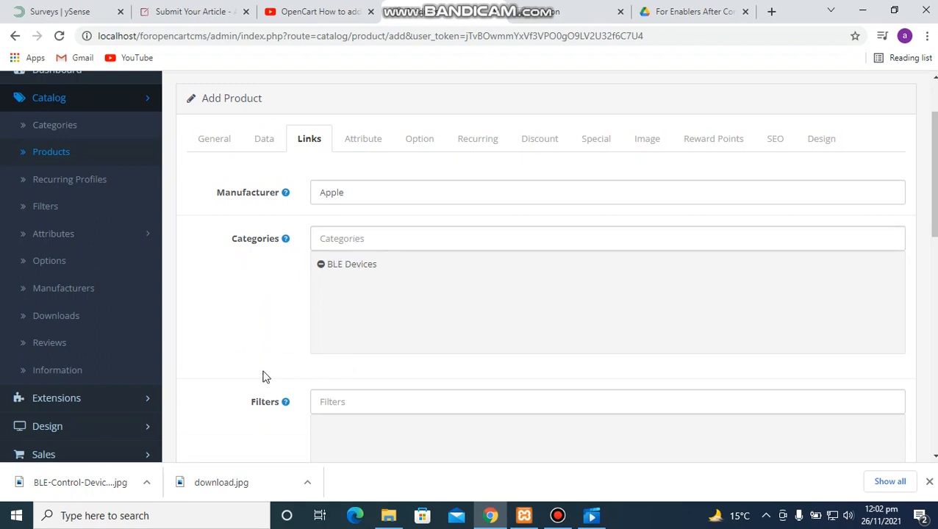
scroll(263, 377, down, 3)
click(331, 212)
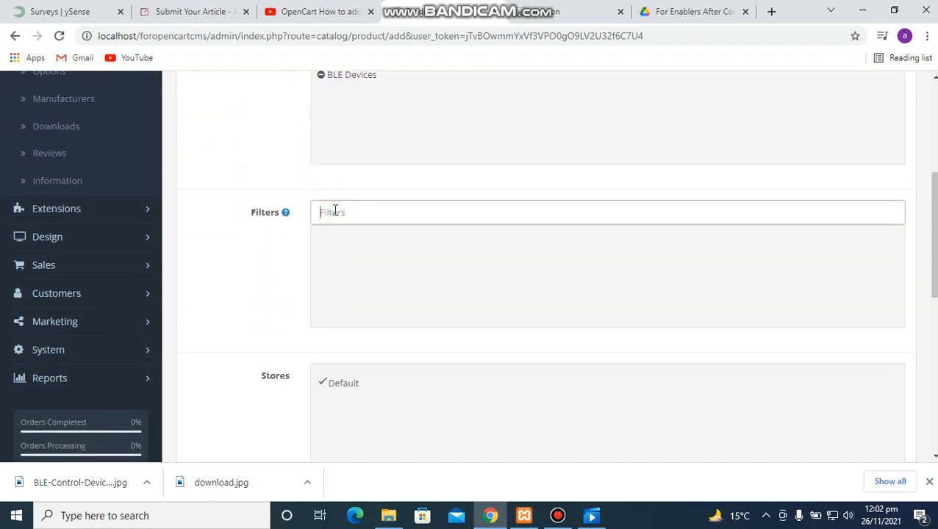
scroll(285, 398, down, 1)
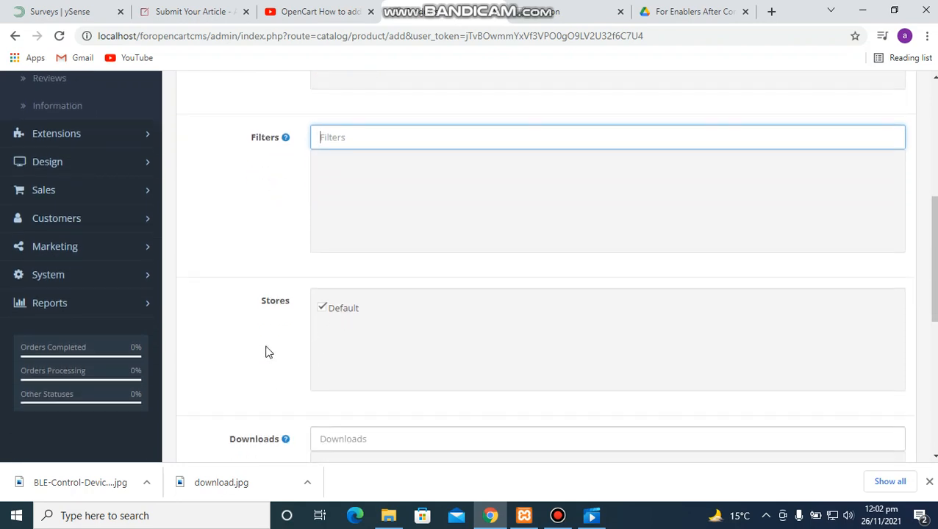
scroll(266, 351, down, 3)
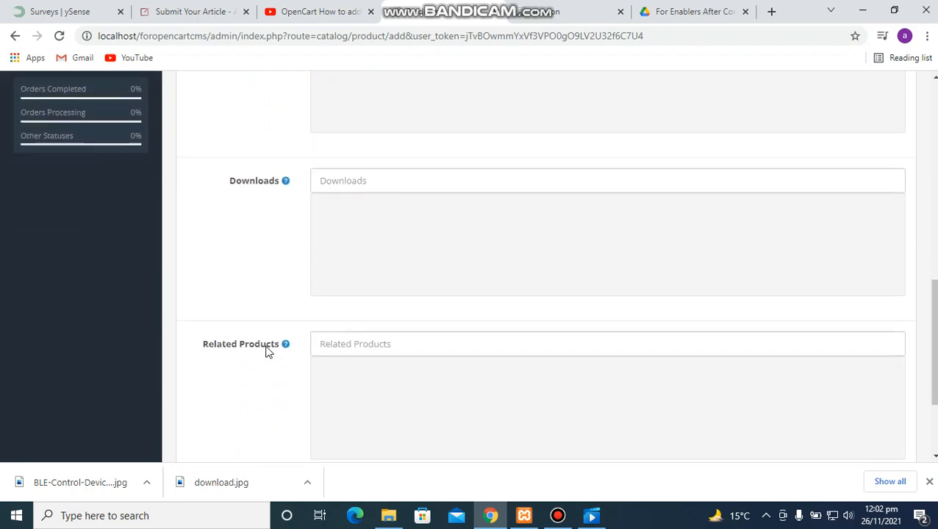
click(326, 181)
scroll(288, 360, down, 1)
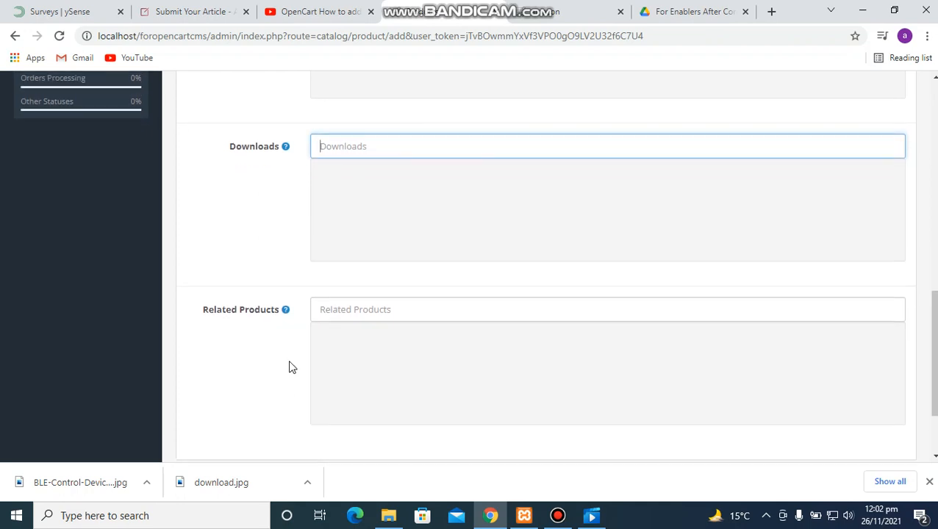
- Check which items are offered as related products and look back over the link settings
click(338, 326)
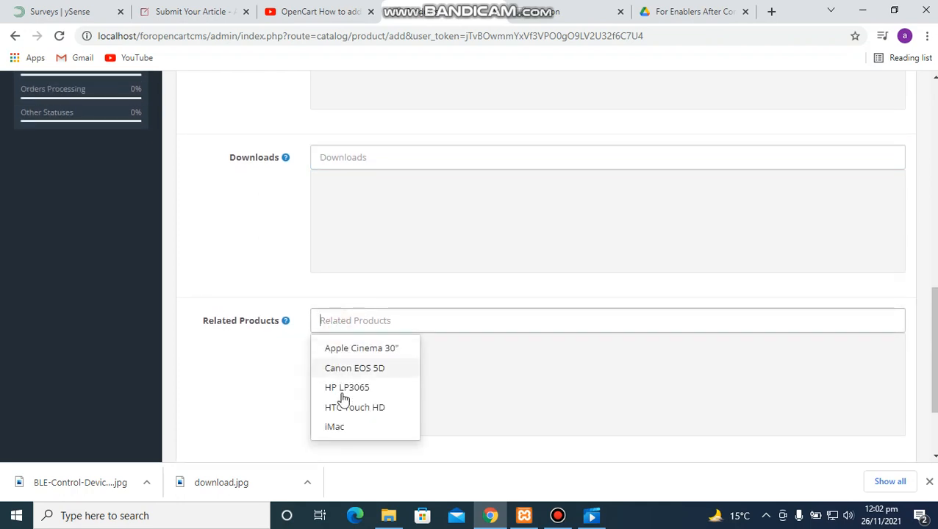
click(248, 398)
click(332, 322)
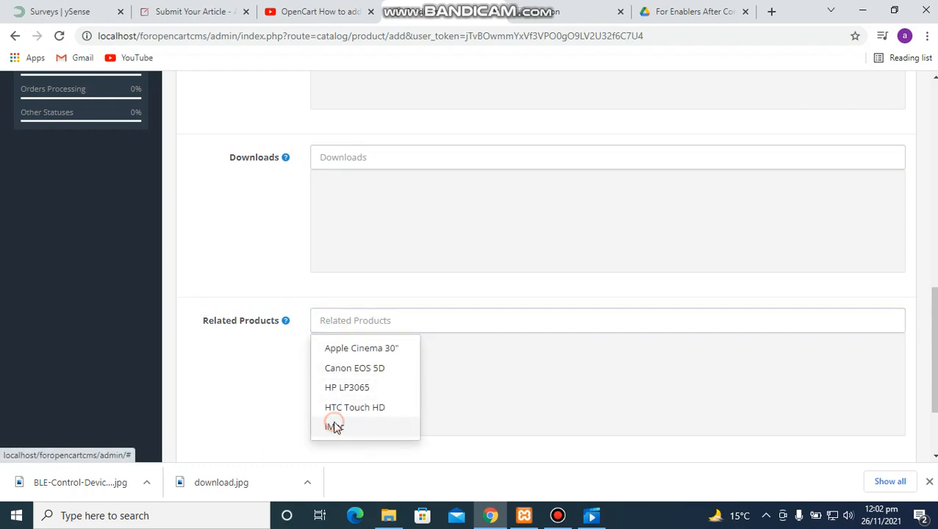
click(288, 399)
scroll(288, 398, down, 2)
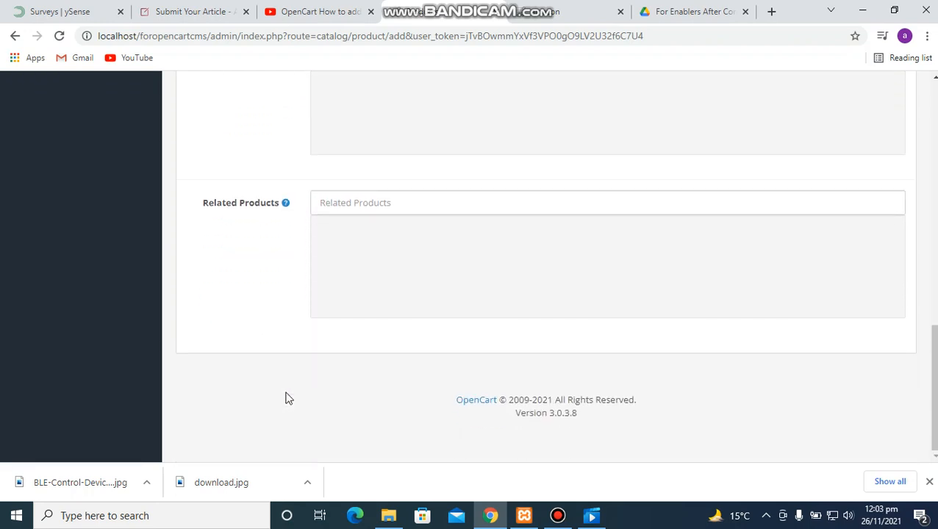
click(350, 196)
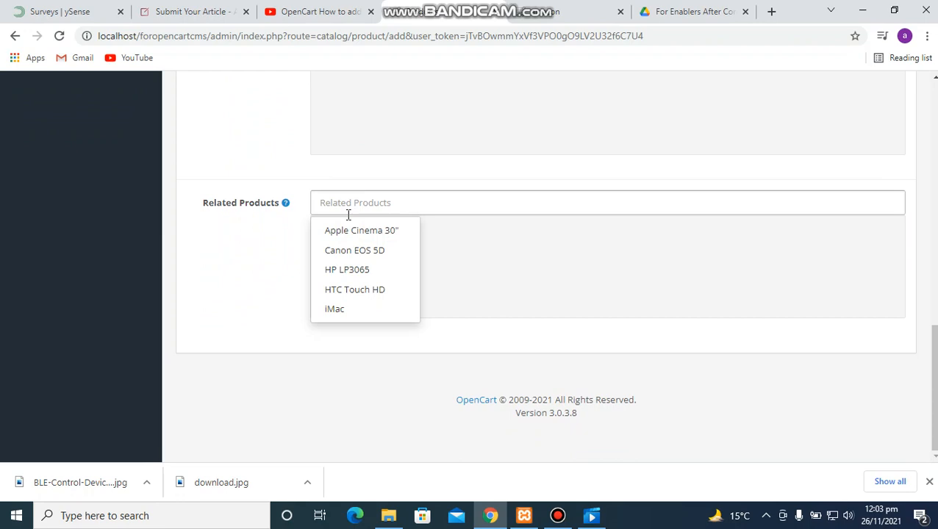
click(334, 309)
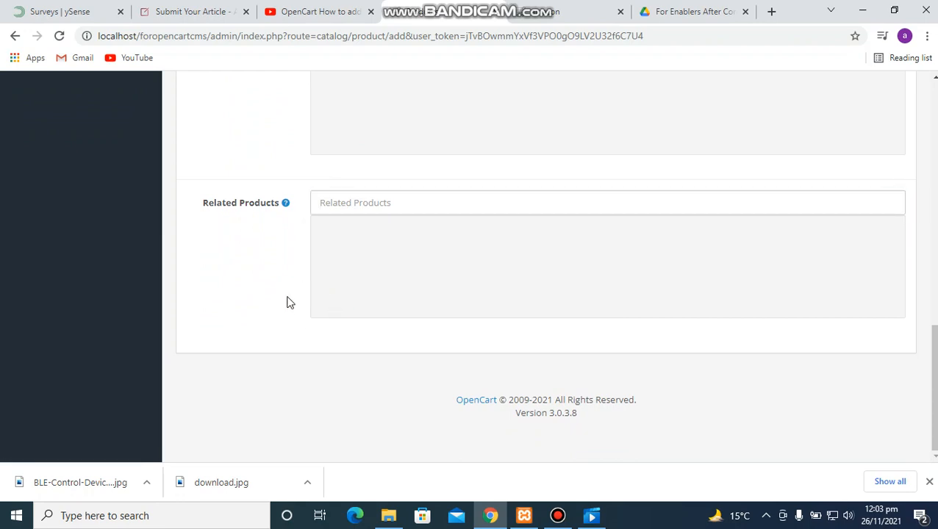
scroll(288, 303, up, 1)
scroll(288, 303, up, 3)
scroll(288, 303, down, 3)
scroll(288, 303, up, 15)
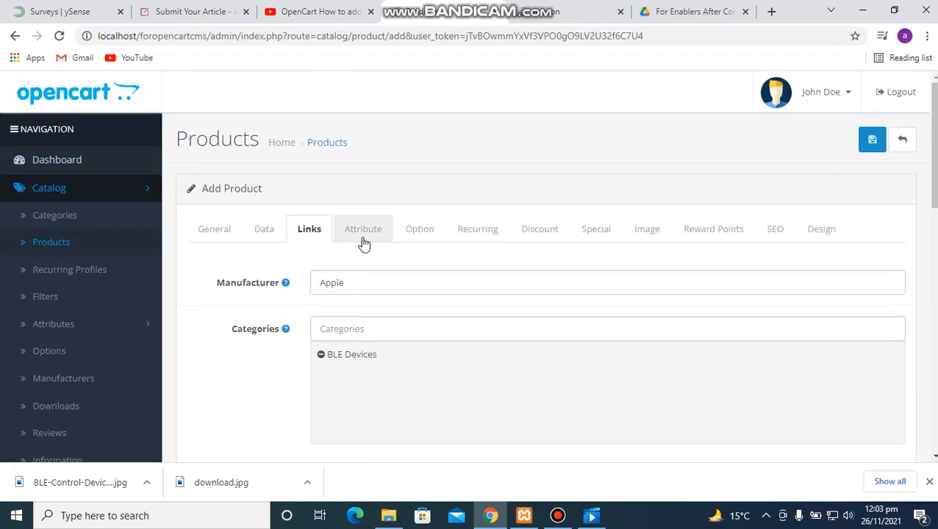
- Look through the product's attribute, option, recurring, discount and special price settings
click(364, 237)
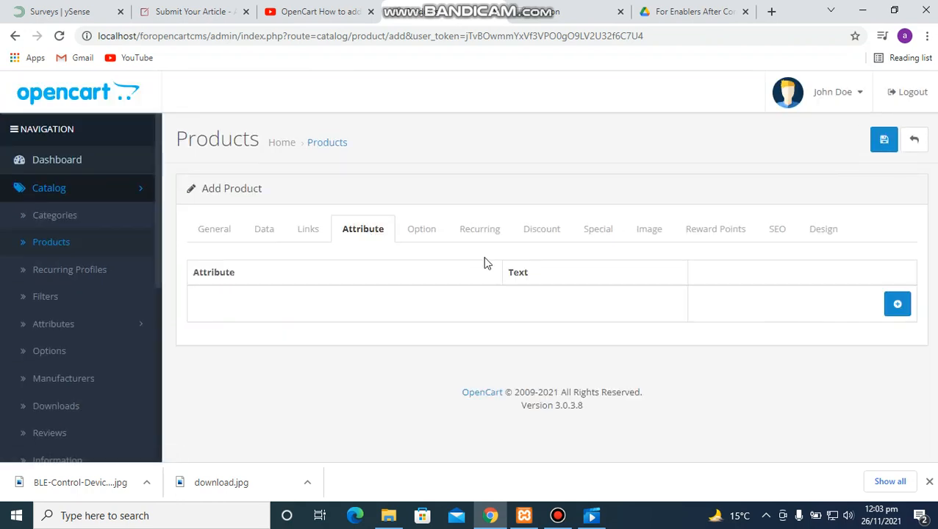
click(424, 235)
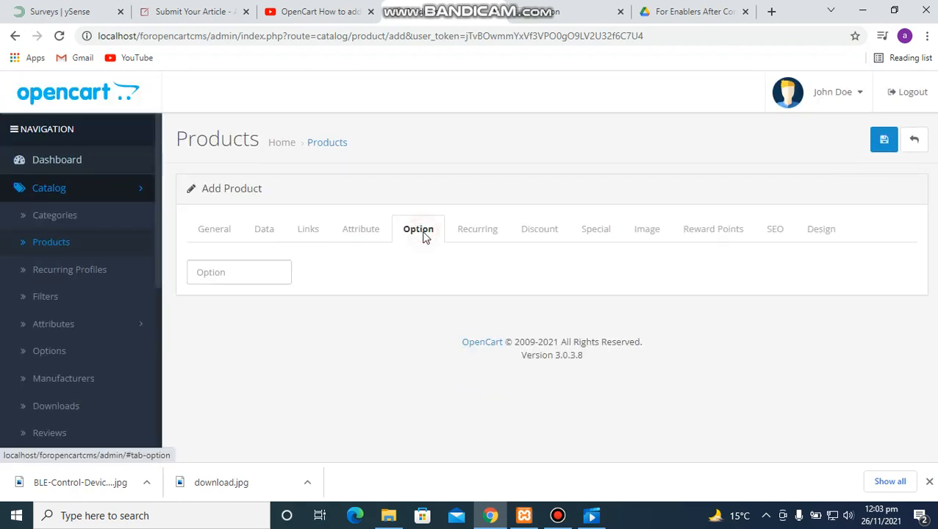
click(477, 234)
click(537, 232)
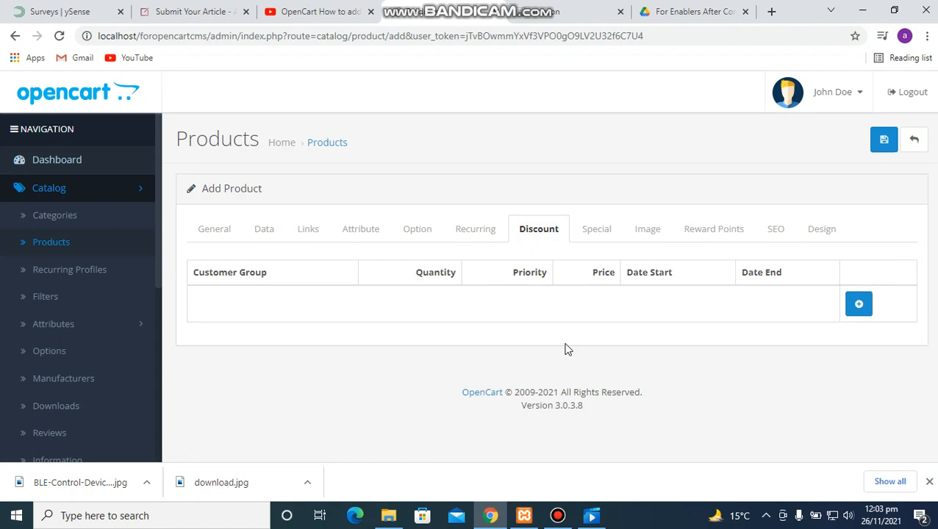
click(597, 234)
- From the product's main image, open the image manager and upload the BLE-Control-Device watch picture
click(644, 229)
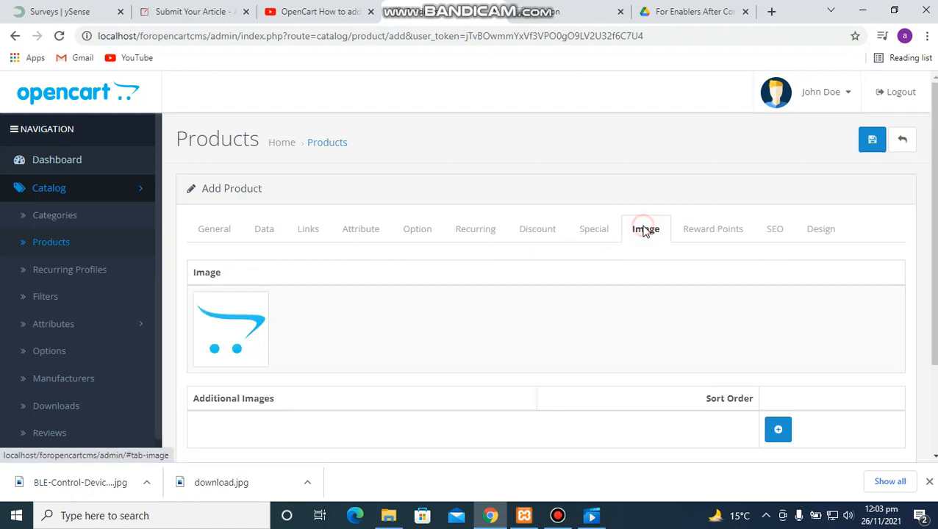
click(247, 335)
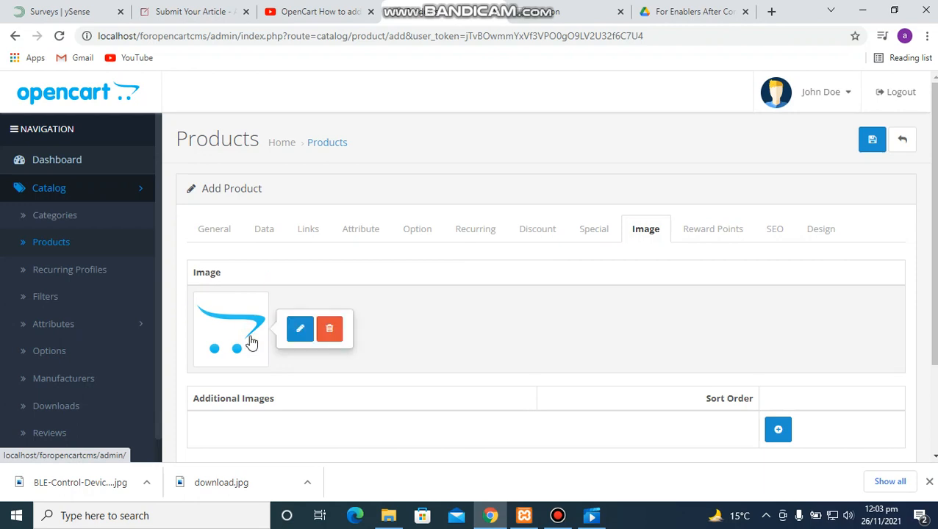
click(299, 334)
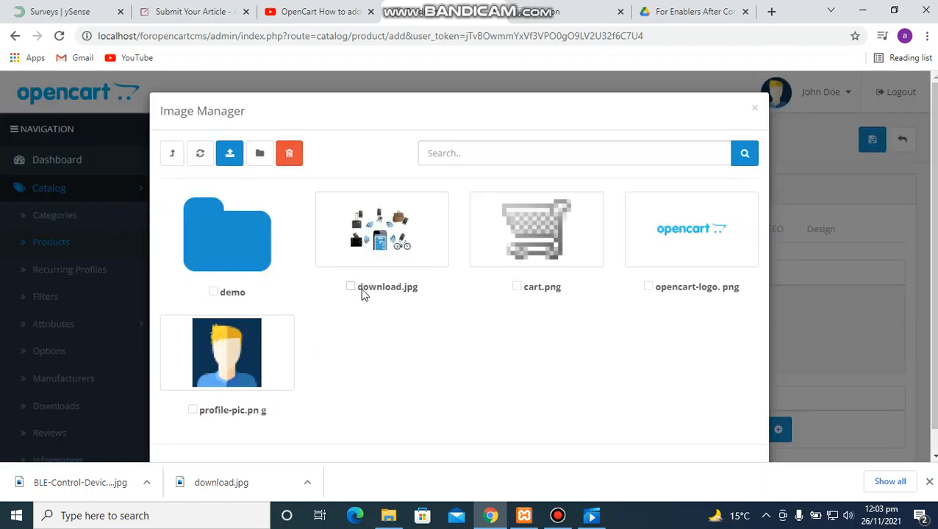
click(230, 156)
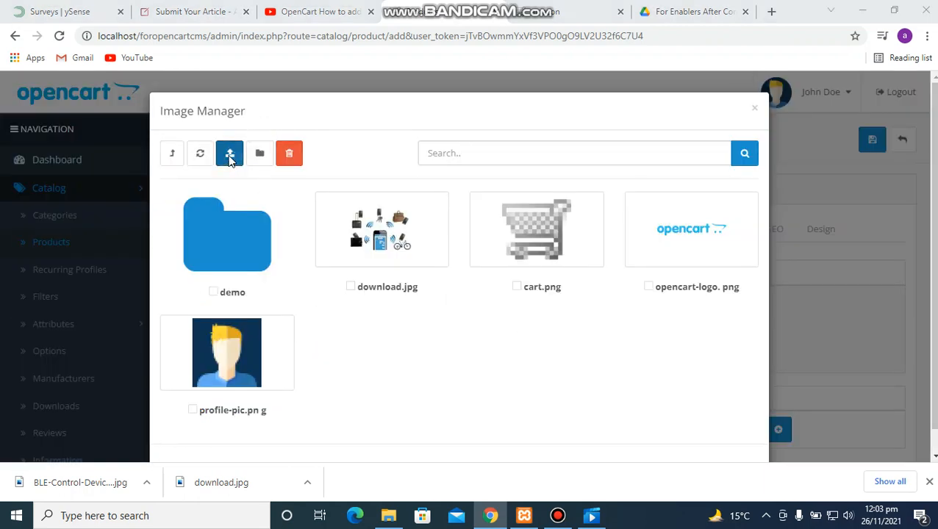
double_click(140, 116)
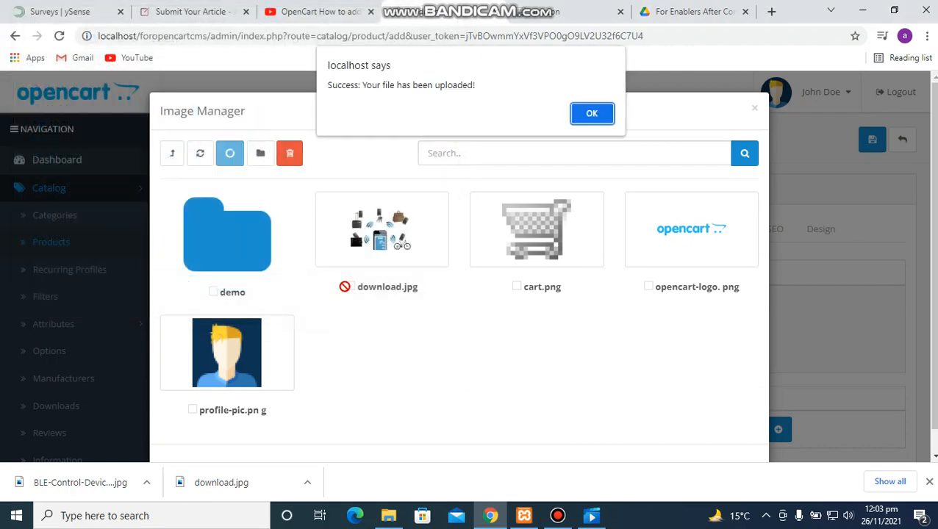
click(598, 112)
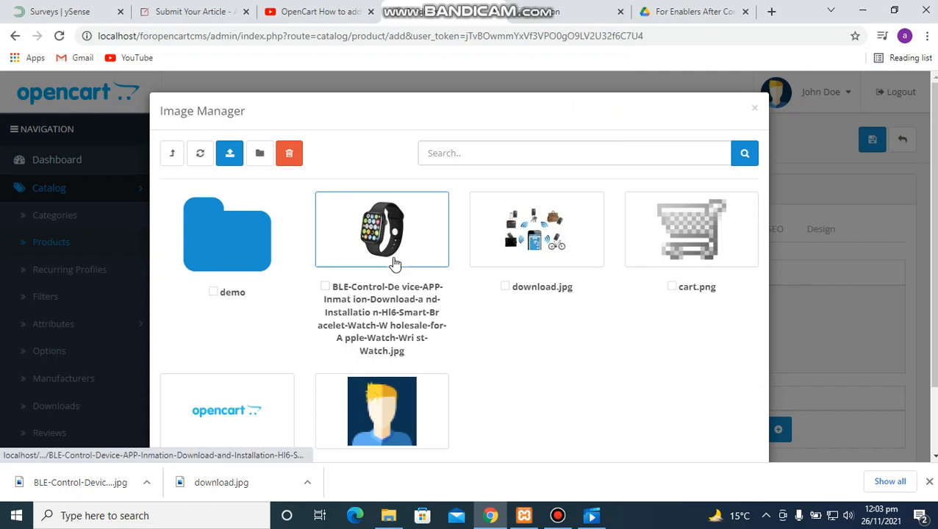
- Use the uploaded watch picture as the product's main image, leaving additional images empty
click(325, 286)
scroll(532, 339, down, 2)
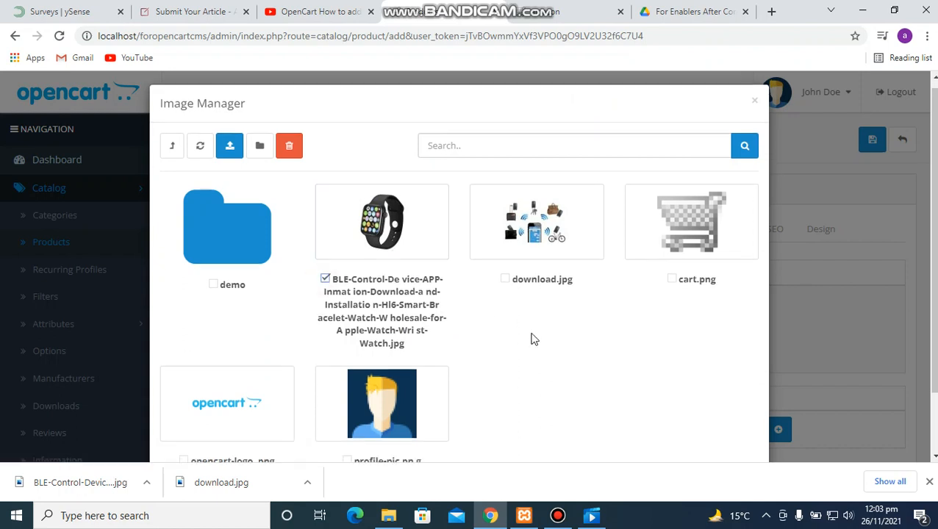
scroll(533, 339, up, 1)
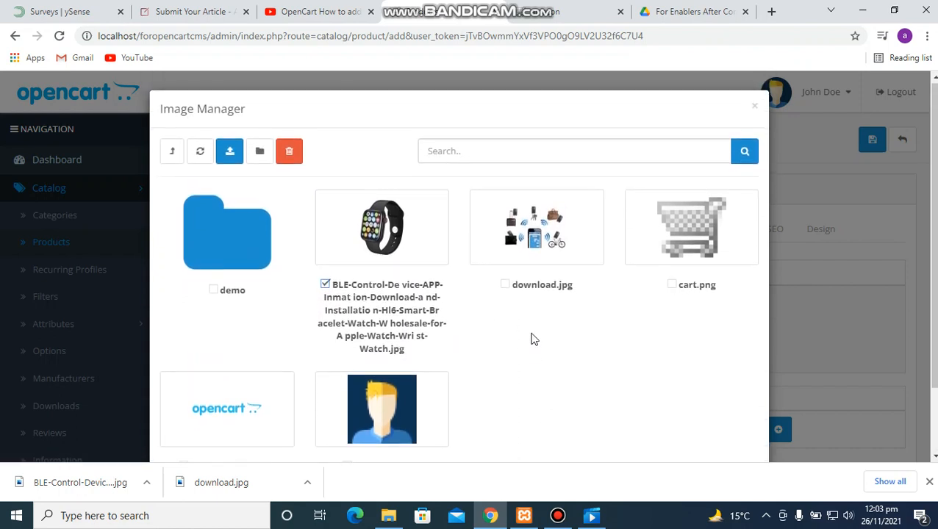
click(384, 209)
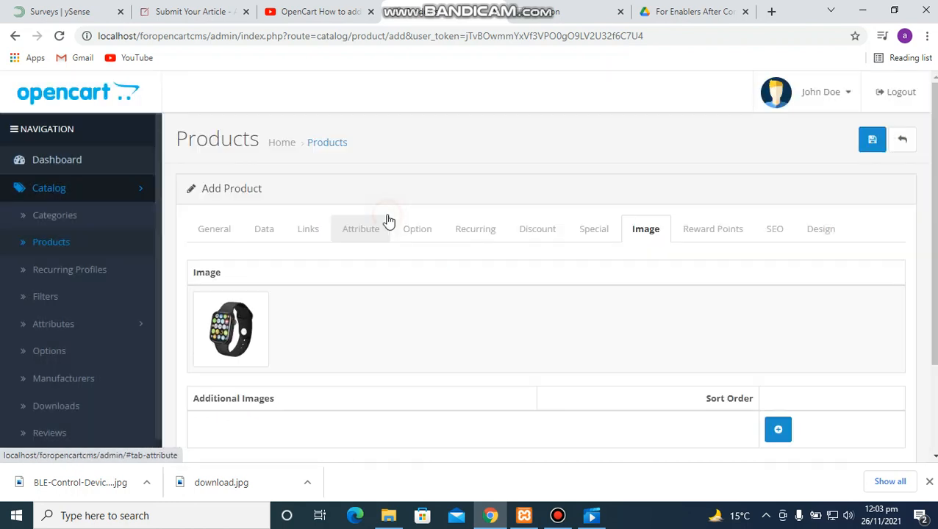
scroll(397, 360, down, 2)
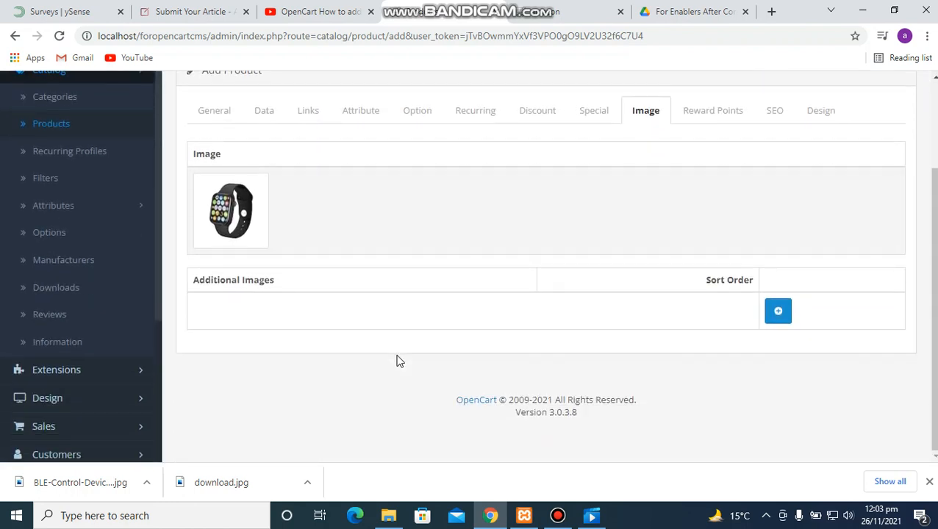
scroll(400, 361, up, 2)
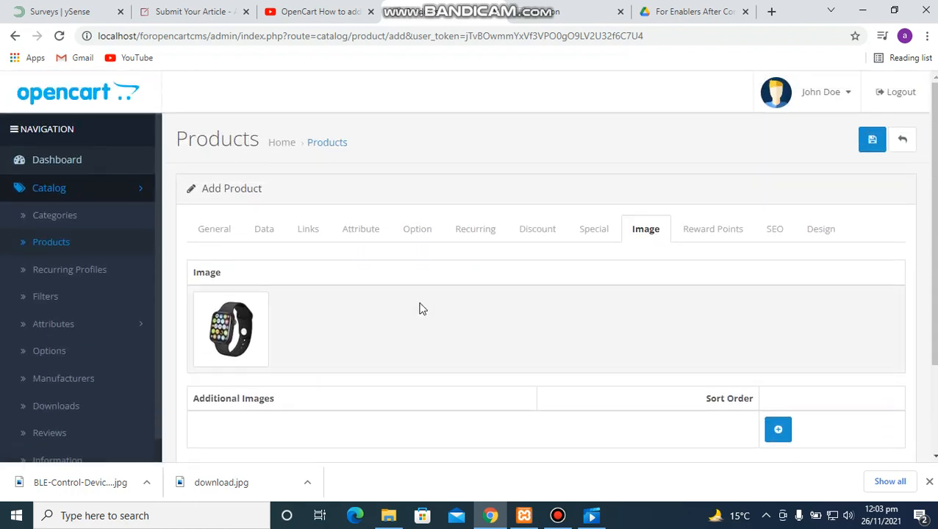
- Check the reward points, SEO and design settings, and save the new product
click(704, 236)
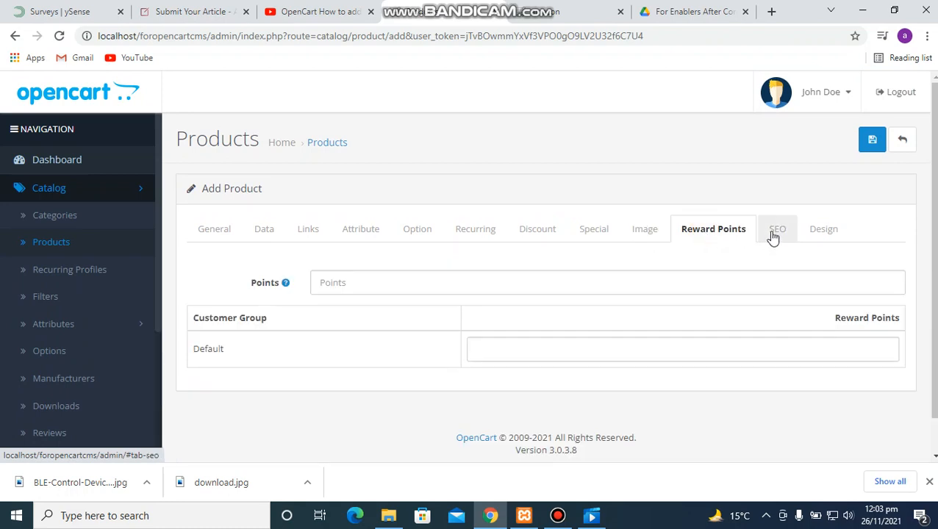
click(771, 235)
click(815, 230)
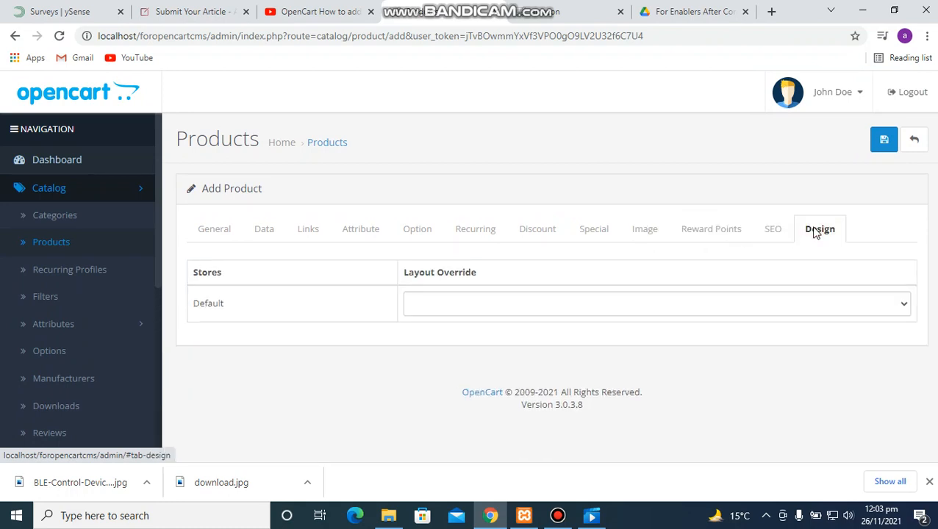
click(884, 140)
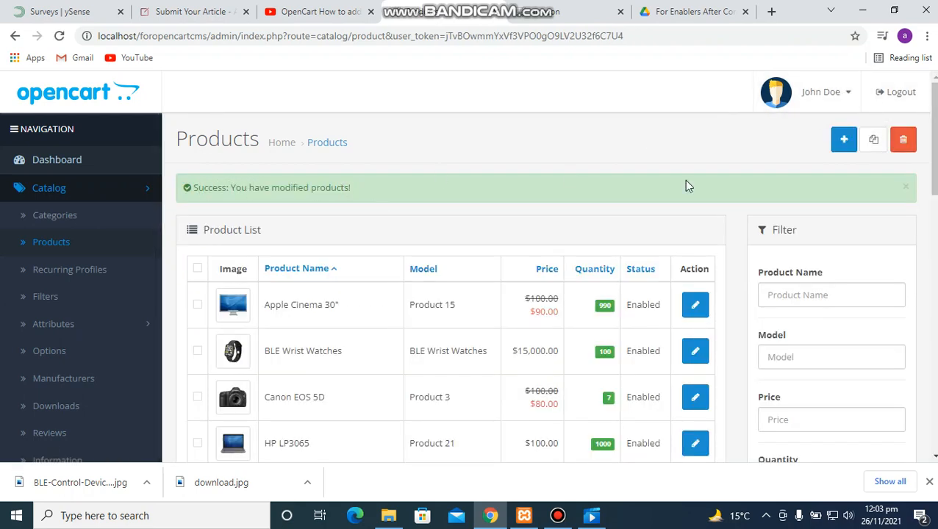
- Open the Amazon storefront and view the BLE Wrist Watches listing in the BLE Devices category
click(844, 98)
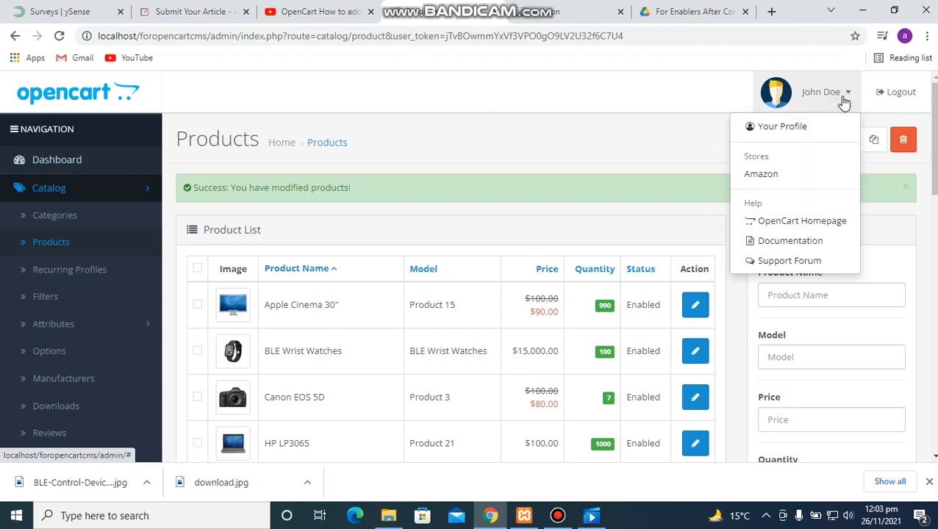
click(763, 175)
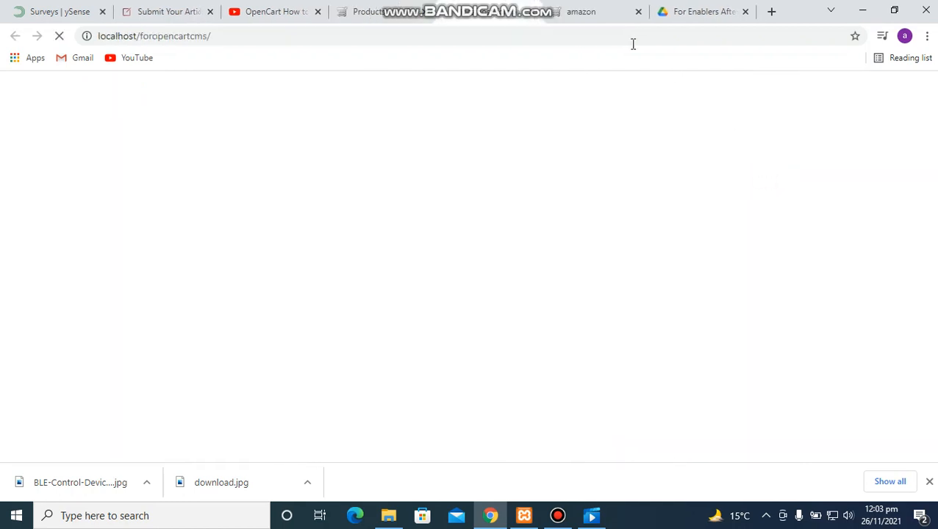
click(637, 12)
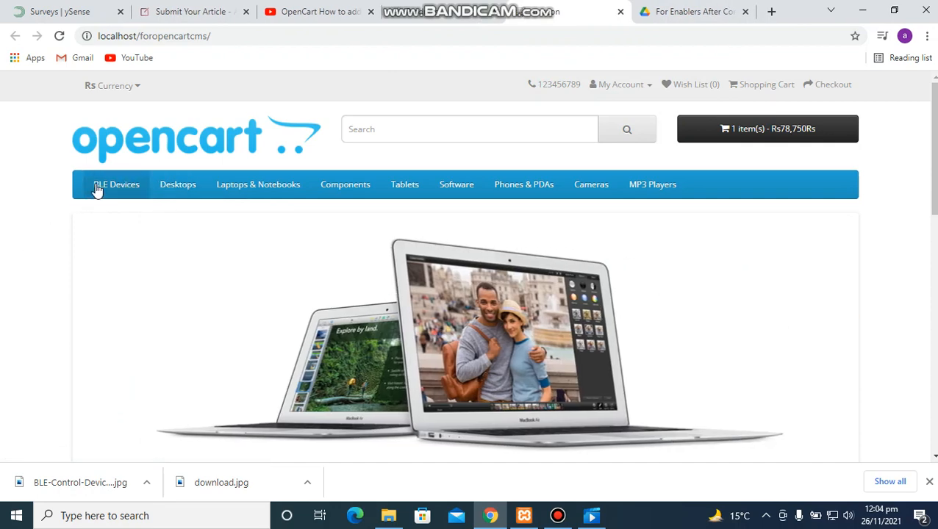
click(106, 186)
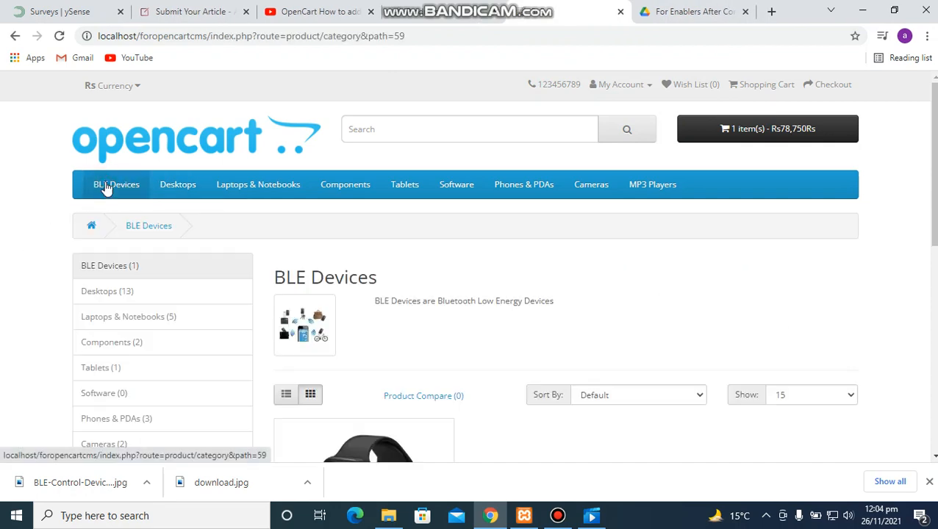
scroll(499, 353, down, 2)
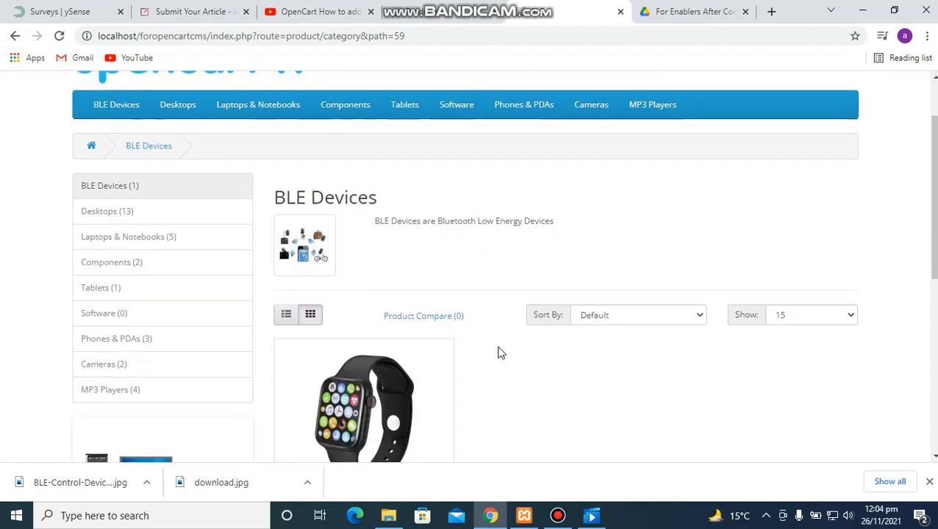
scroll(499, 353, down, 1)
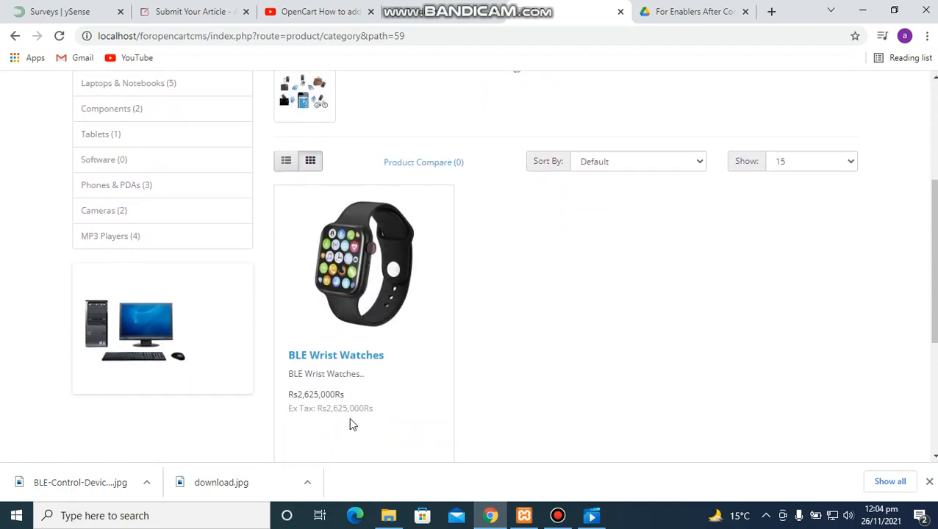
- Examine the BLE Devices category page on the storefront, checking its heading and description and the BLE Wrist Watches product's image, name and price
scroll(371, 308, up, 2)
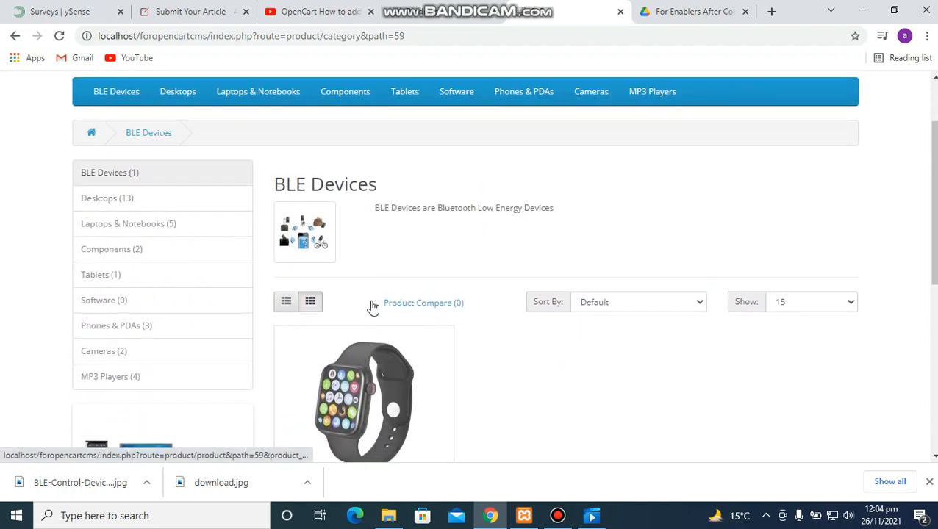
scroll(372, 307, down, 1)
scroll(291, 253, up, 3)
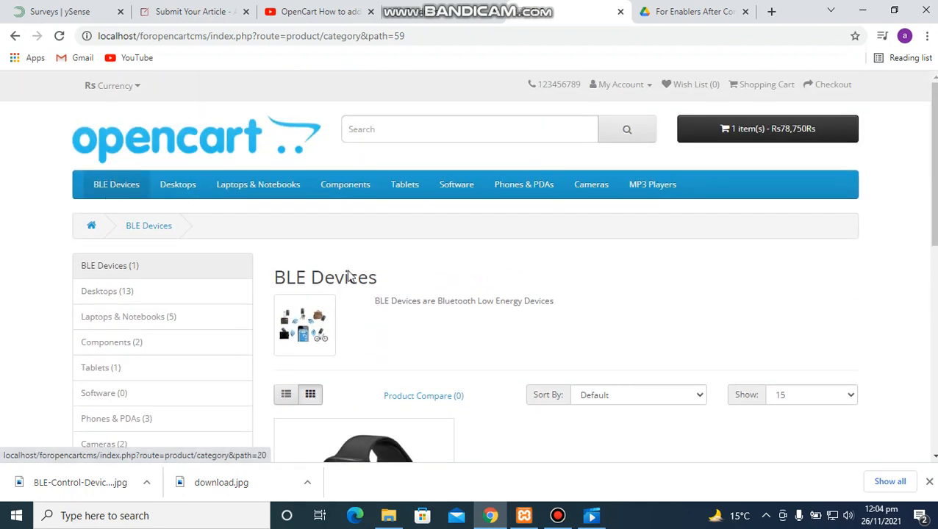
scroll(459, 332, down, 1)
scroll(460, 334, up, 1)
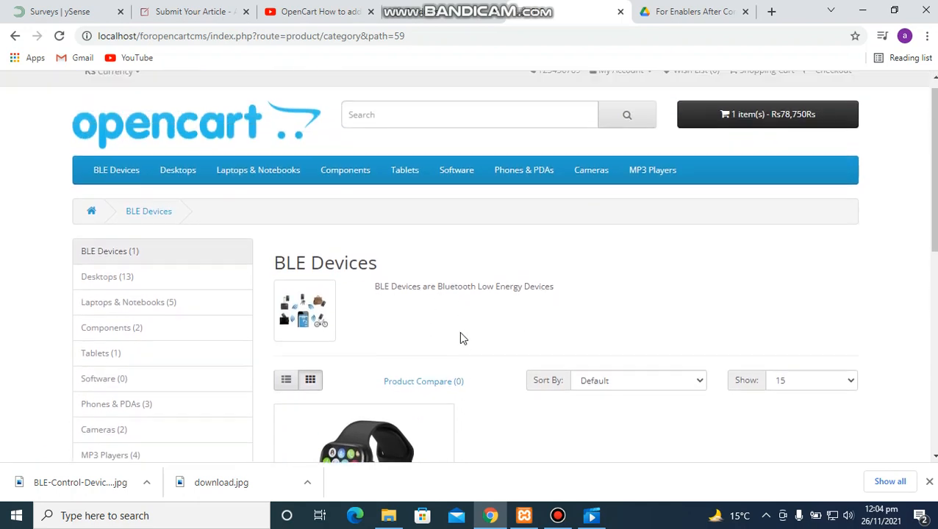
scroll(462, 338, up, 1)
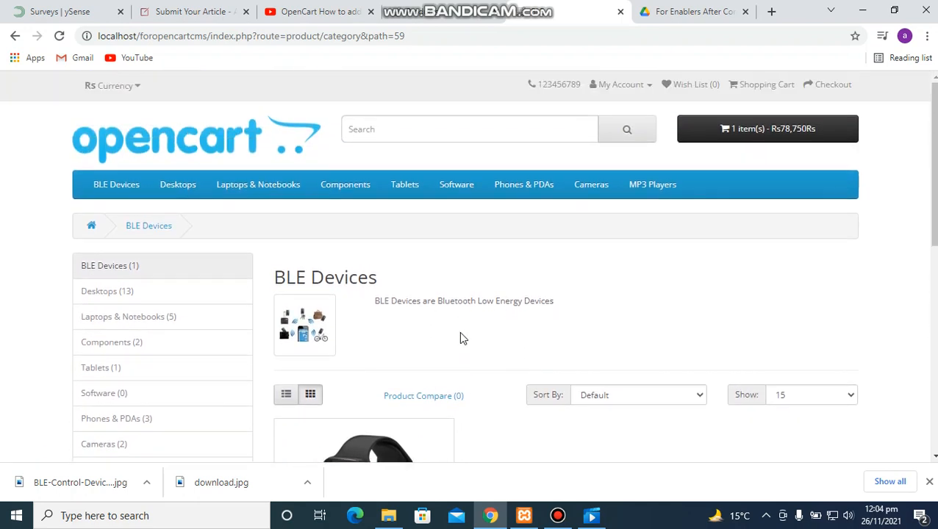
scroll(460, 337, down, 3)
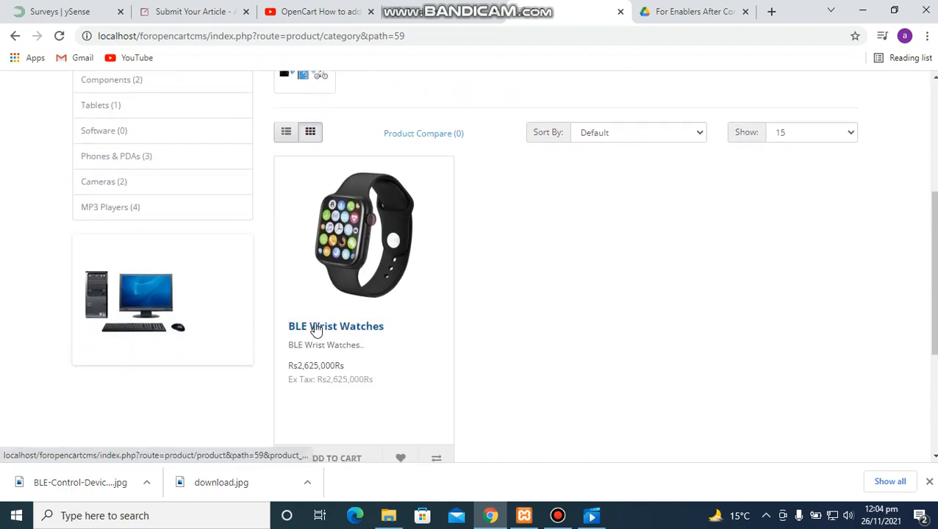
scroll(529, 346, down, 1)
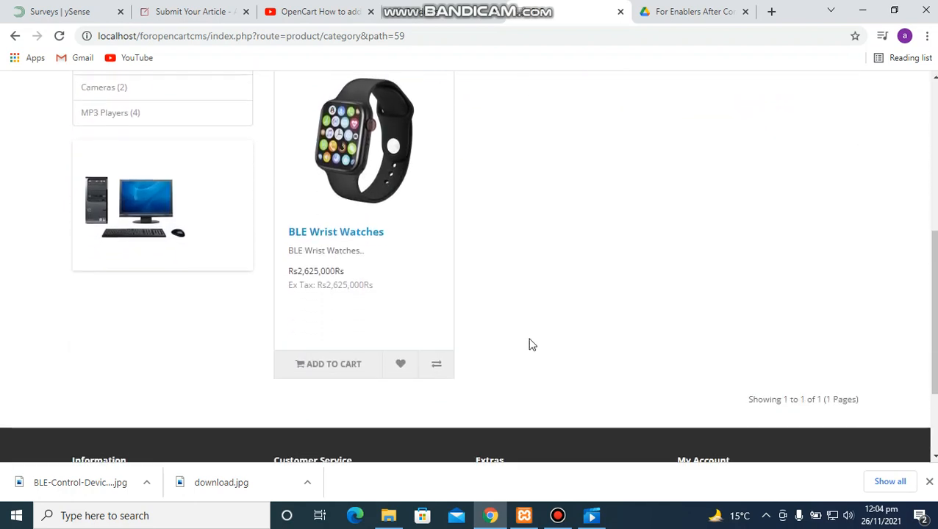
scroll(530, 345, up, 2)
scroll(531, 346, up, 3)
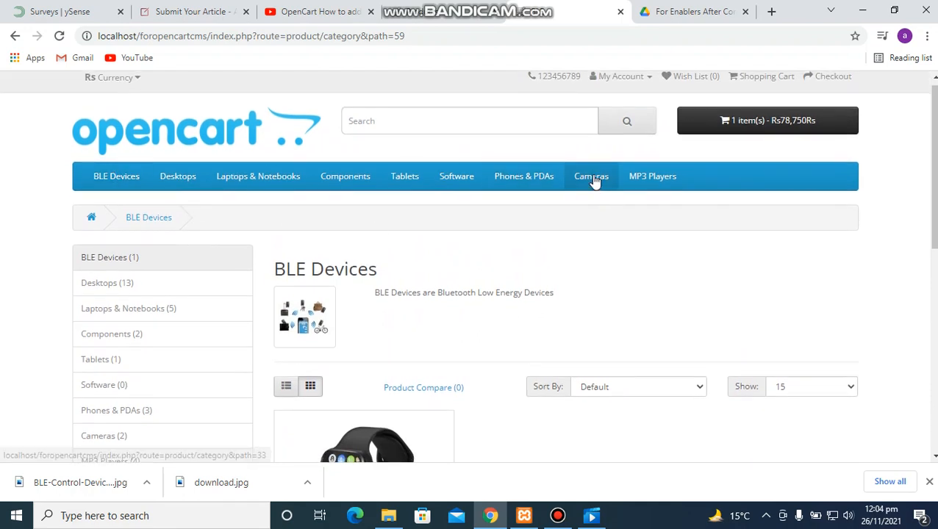
mouse_move(663, 181)
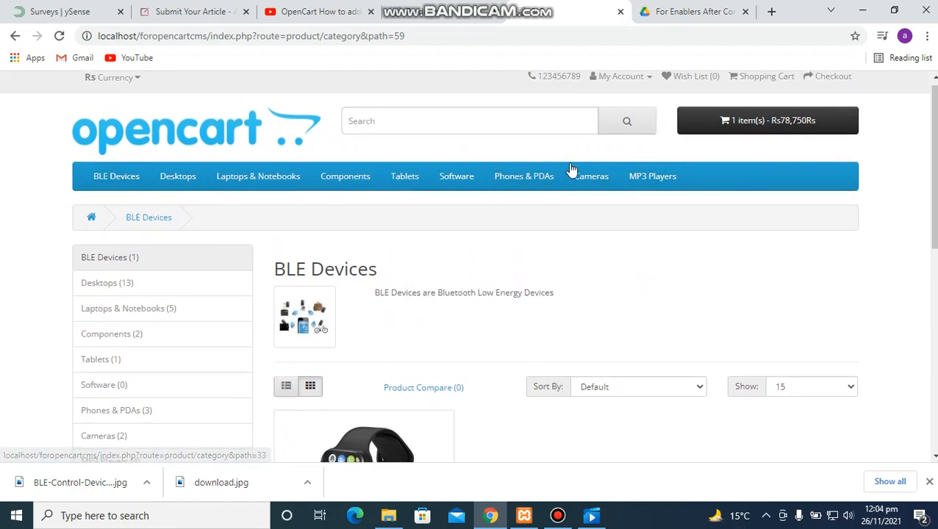